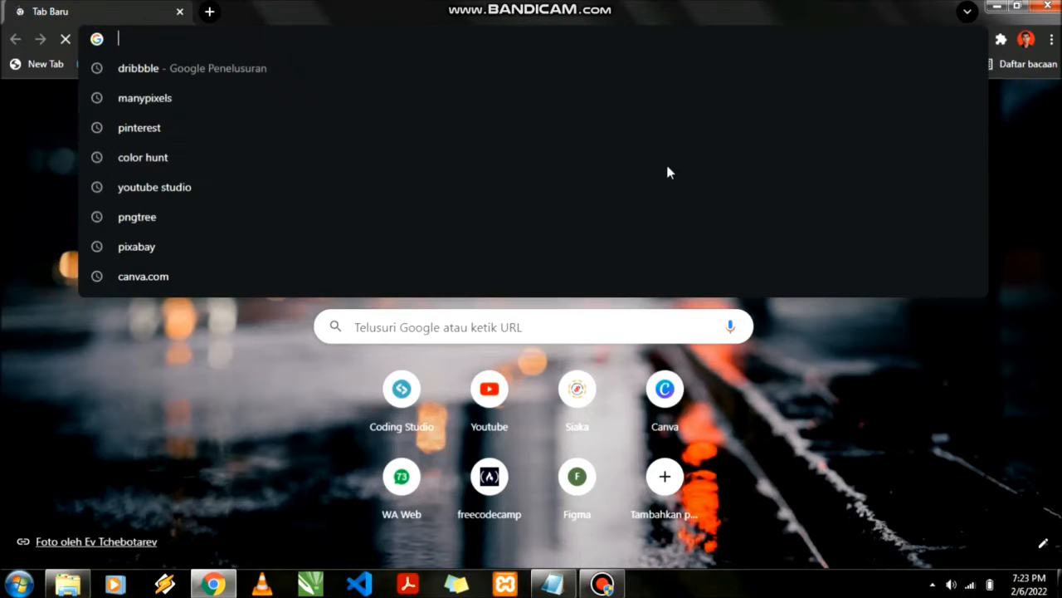
Search the web for canva.com and open the Canva website from the results
{"action": "type", "text": "canva"}
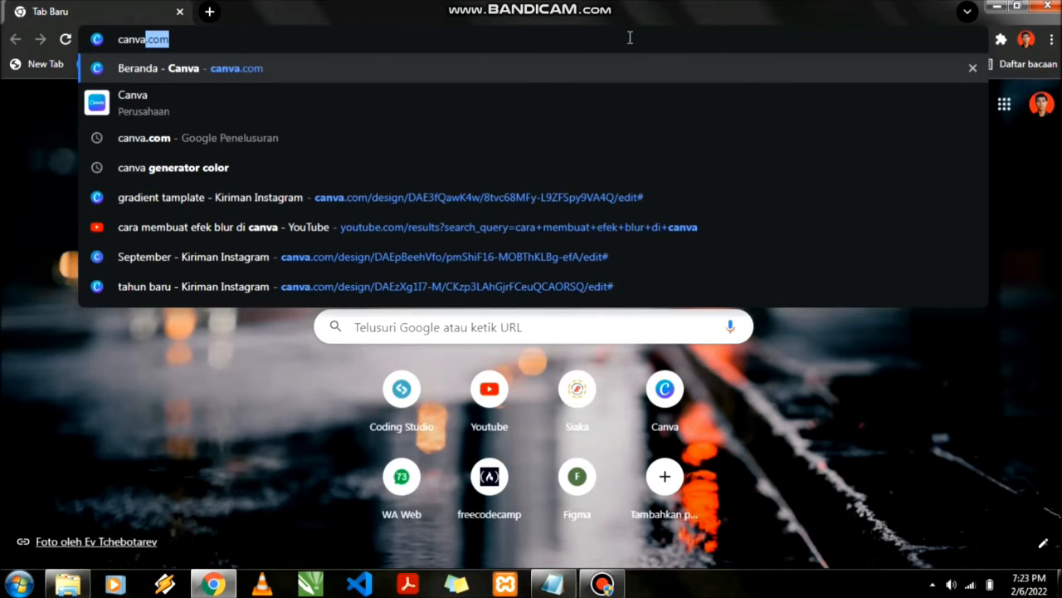
{"action": "type", "text": ".com"}
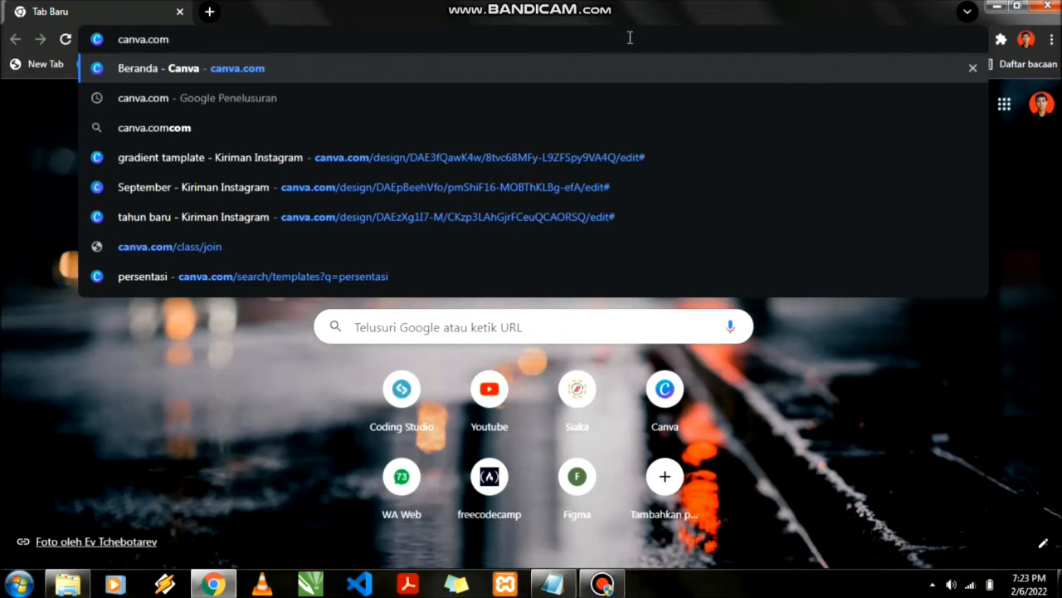
{"action": "key", "text": "Down"}
{"action": "key", "text": "Return"}
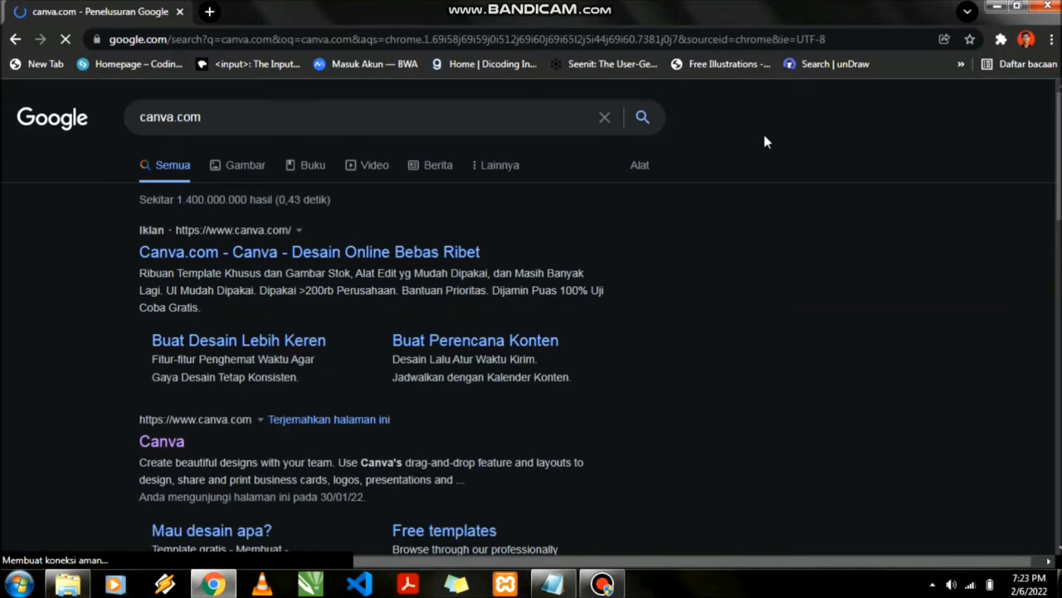
{"action": "scroll", "coordinate": [490, 273], "scroll_direction": "down", "scroll_amount": 2}
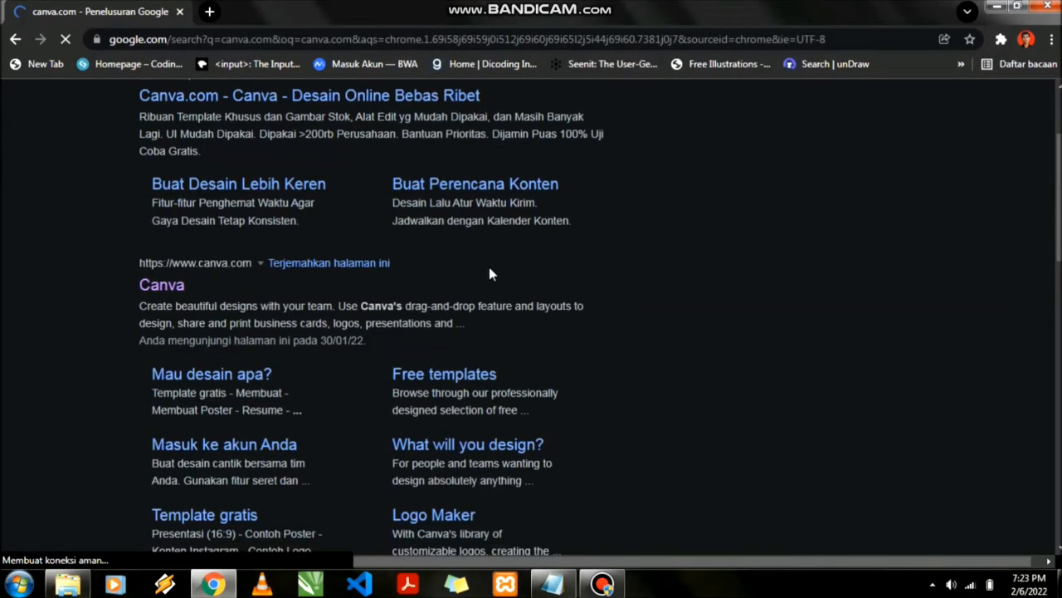
{"action": "left_click", "coordinate": [180, 286]}
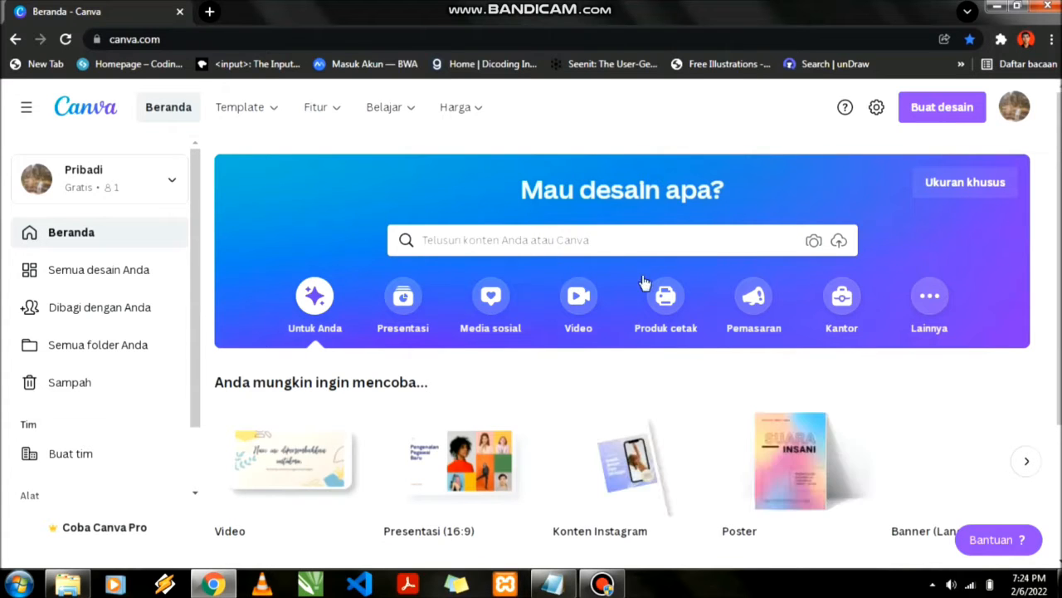
Create a blank Presentasi (16:9) design from the suggested formats on the home page
{"action": "scroll", "coordinate": [783, 380], "scroll_direction": "down", "scroll_amount": 1}
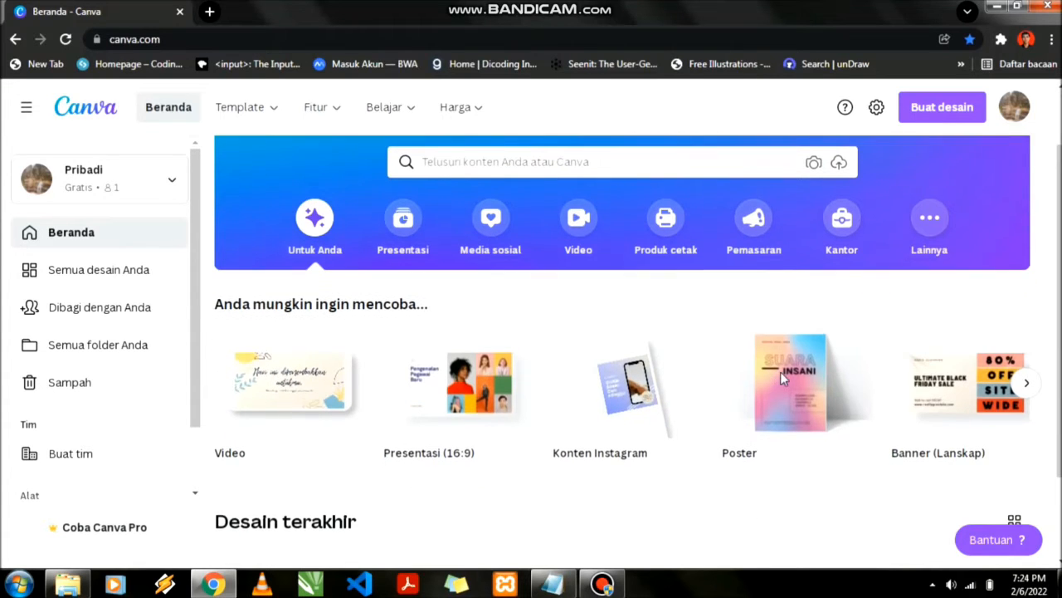
{"action": "scroll", "coordinate": [782, 380], "scroll_direction": "down", "scroll_amount": 1}
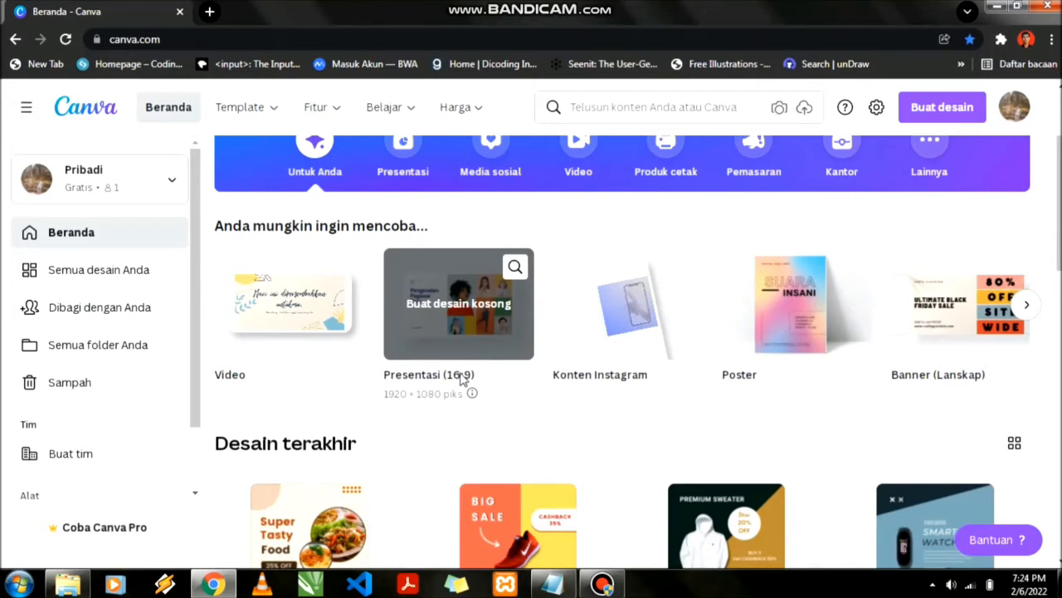
{"action": "scroll", "coordinate": [448, 357], "scroll_direction": "up", "scroll_amount": 1}
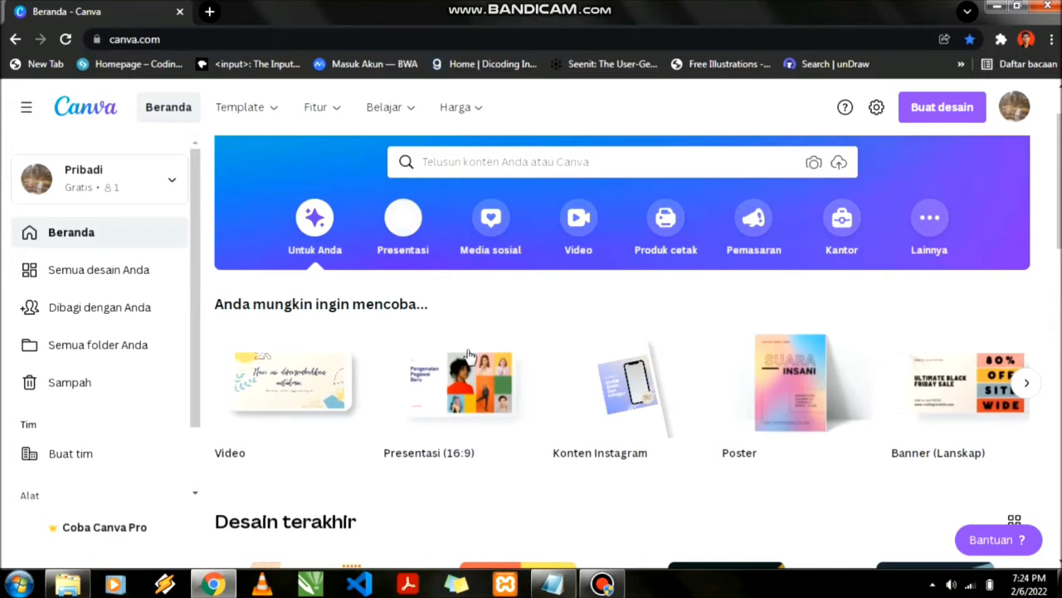
{"action": "scroll", "coordinate": [489, 424], "scroll_direction": "down", "scroll_amount": 1}
{"action": "mouse_move", "coordinate": [460, 352]}
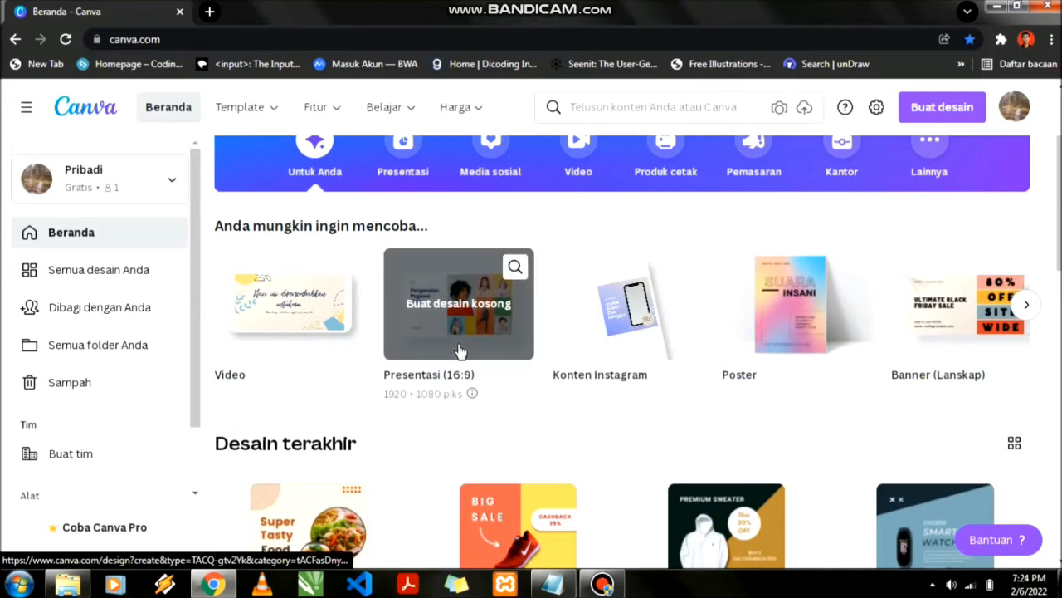
{"action": "left_click", "coordinate": [459, 350]}
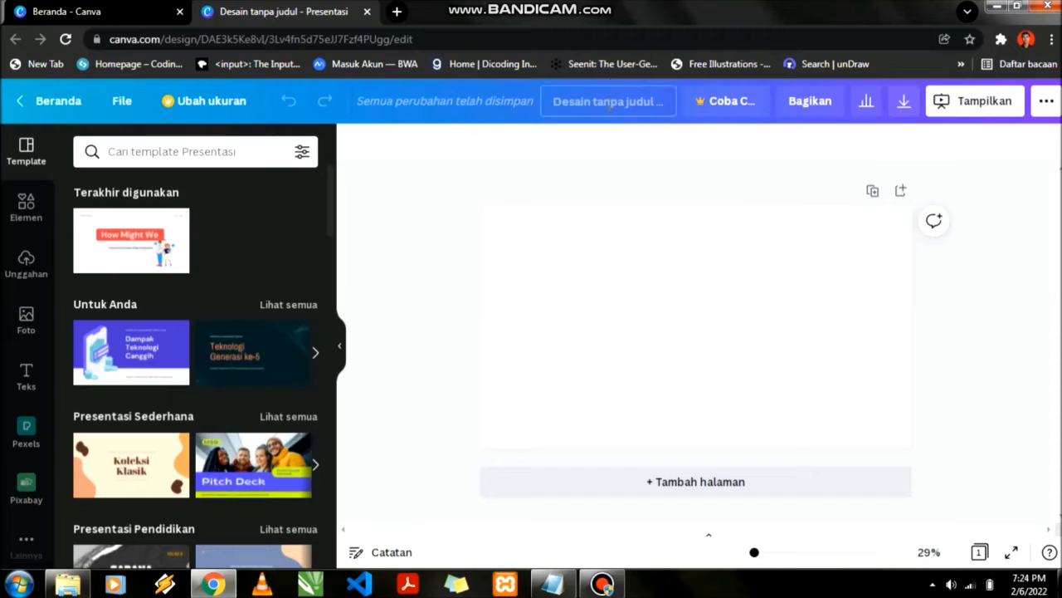
Rename the untitled design as "Contoh persentasi"
{"action": "left_click", "coordinate": [644, 109]}
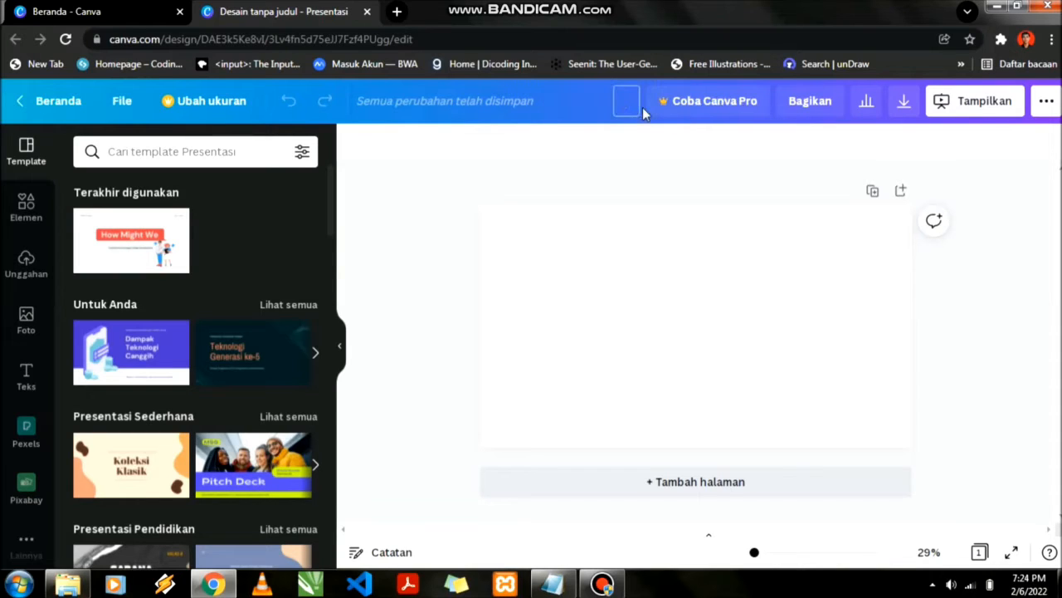
{"action": "type", "text": "Conto"}
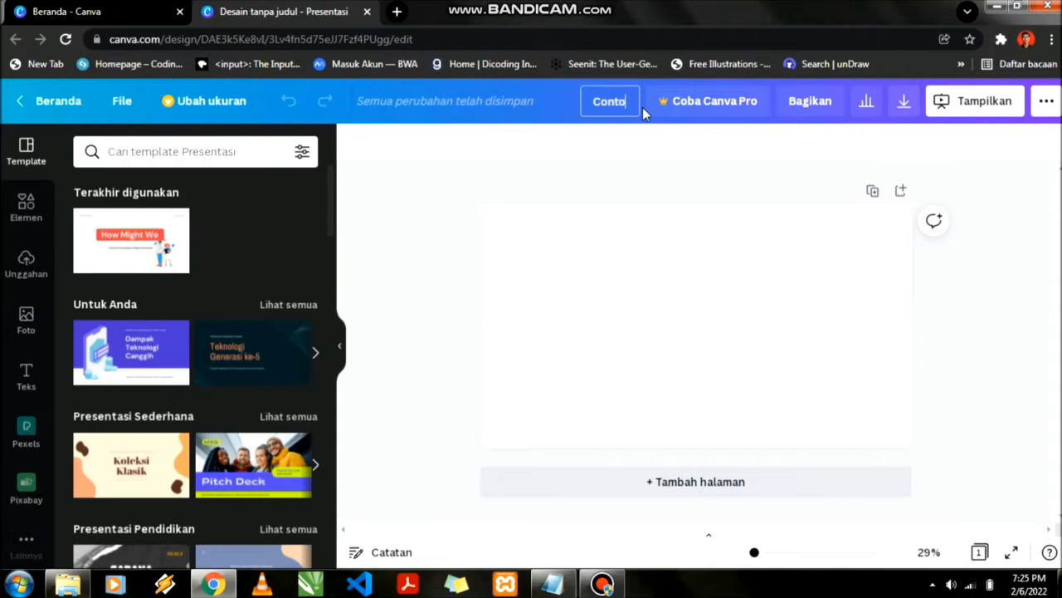
{"action": "type", "text": "h persentasi"}
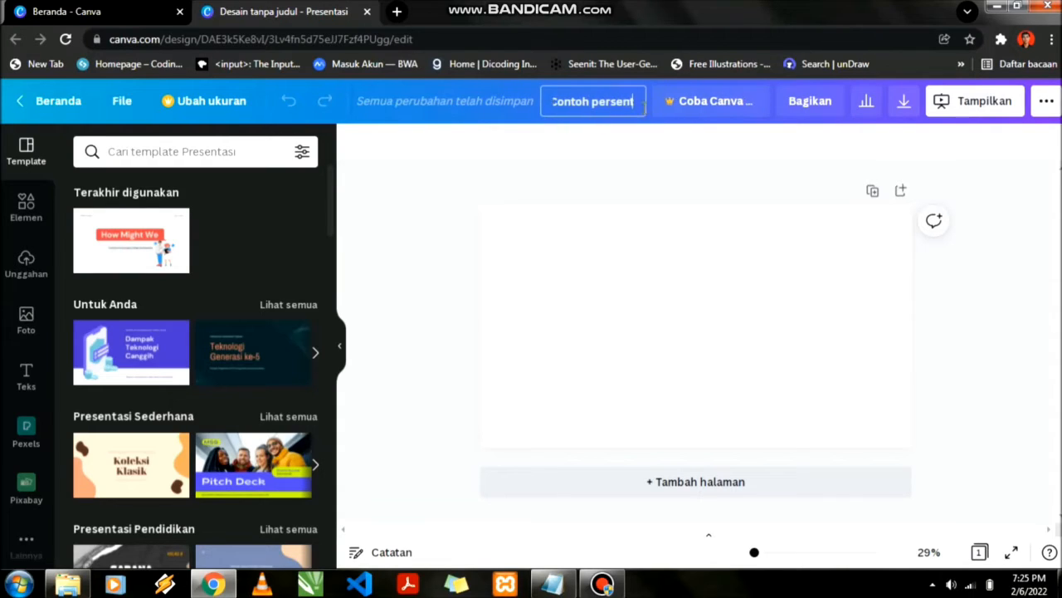
{"action": "left_click", "coordinate": [590, 174]}
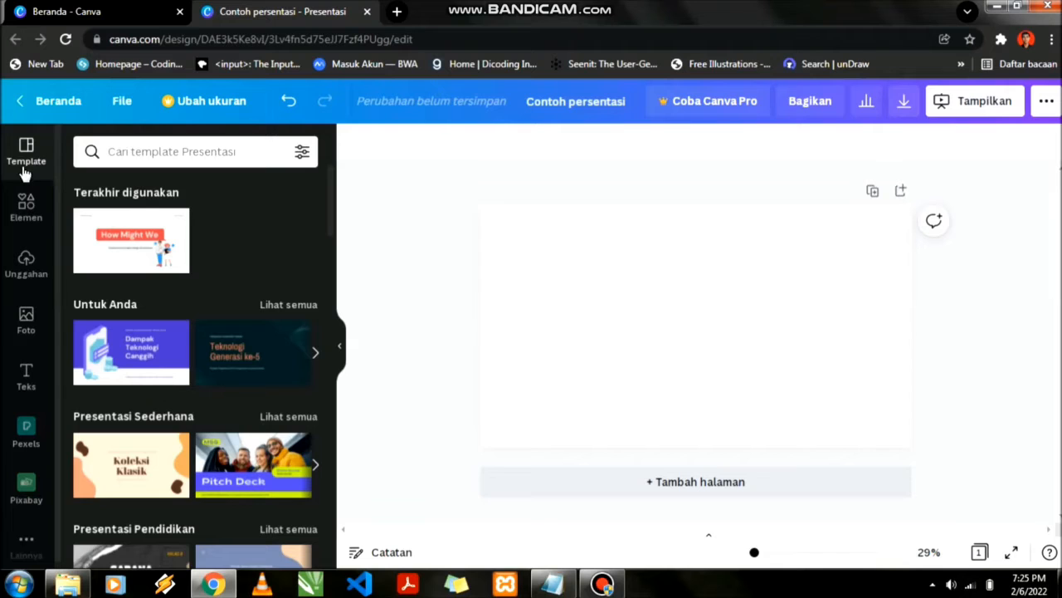
Browse the presentation templates and apply all 16 pages of the purple "Dampak Teknologi Canggih" template to the design
{"action": "scroll", "coordinate": [178, 274], "scroll_direction": "down", "scroll_amount": 1}
{"action": "scroll", "coordinate": [182, 296], "scroll_direction": "down", "scroll_amount": 3}
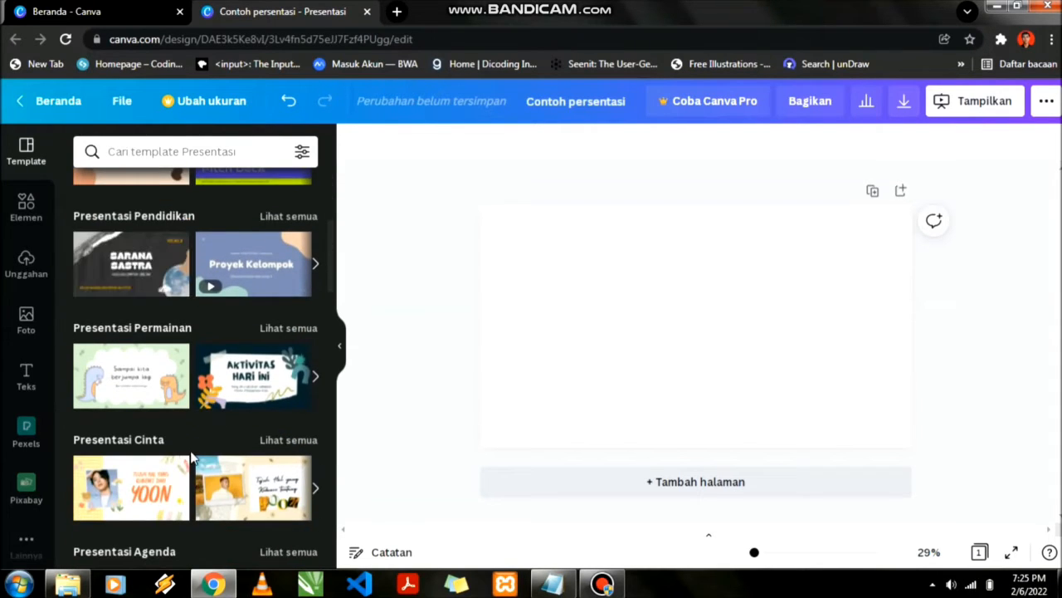
{"action": "scroll", "coordinate": [191, 448], "scroll_direction": "down", "scroll_amount": 2}
{"action": "scroll", "coordinate": [189, 465], "scroll_direction": "down", "scroll_amount": 3}
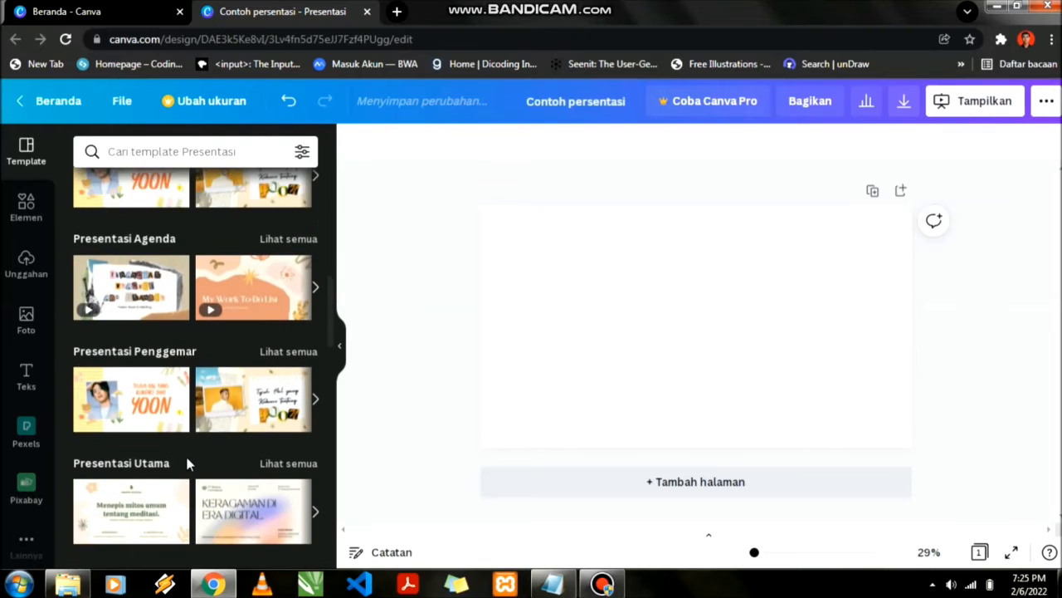
{"action": "scroll", "coordinate": [189, 465], "scroll_direction": "up", "scroll_amount": 4}
{"action": "scroll", "coordinate": [189, 465], "scroll_direction": "up", "scroll_amount": 6}
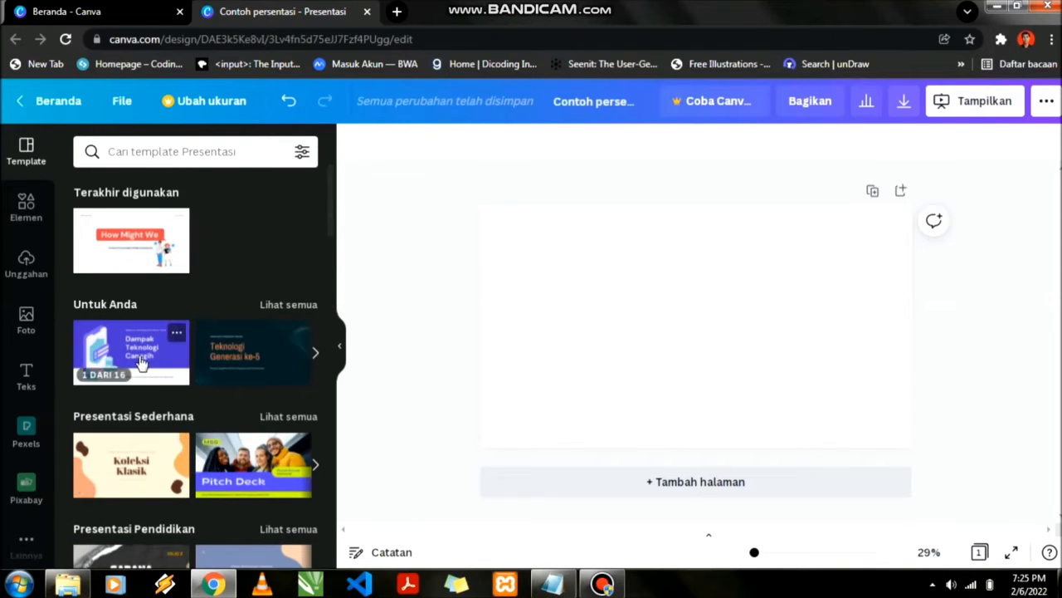
{"action": "left_click", "coordinate": [139, 359]}
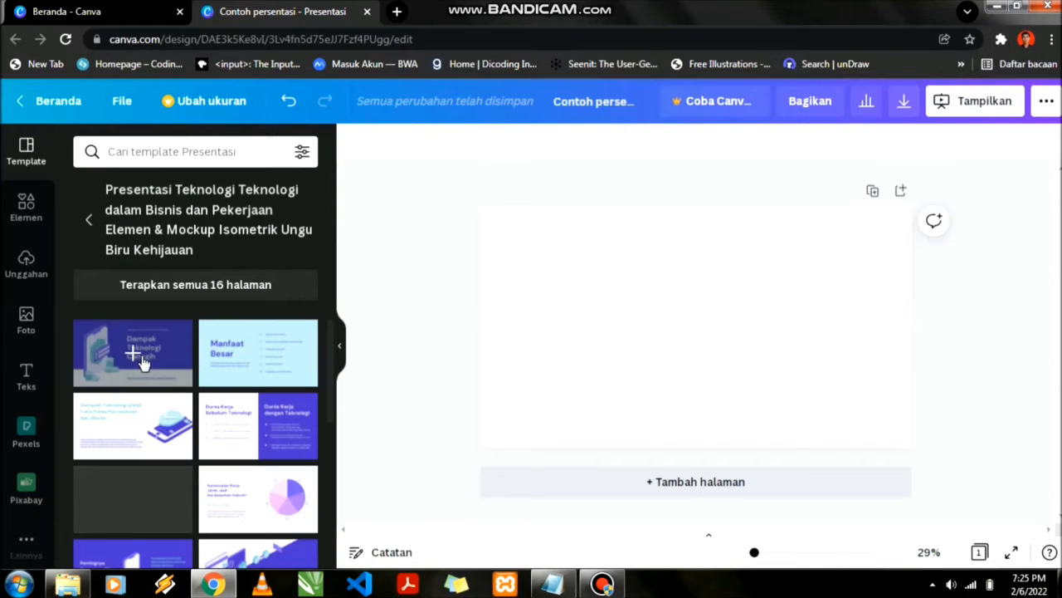
{"action": "left_click", "coordinate": [206, 285]}
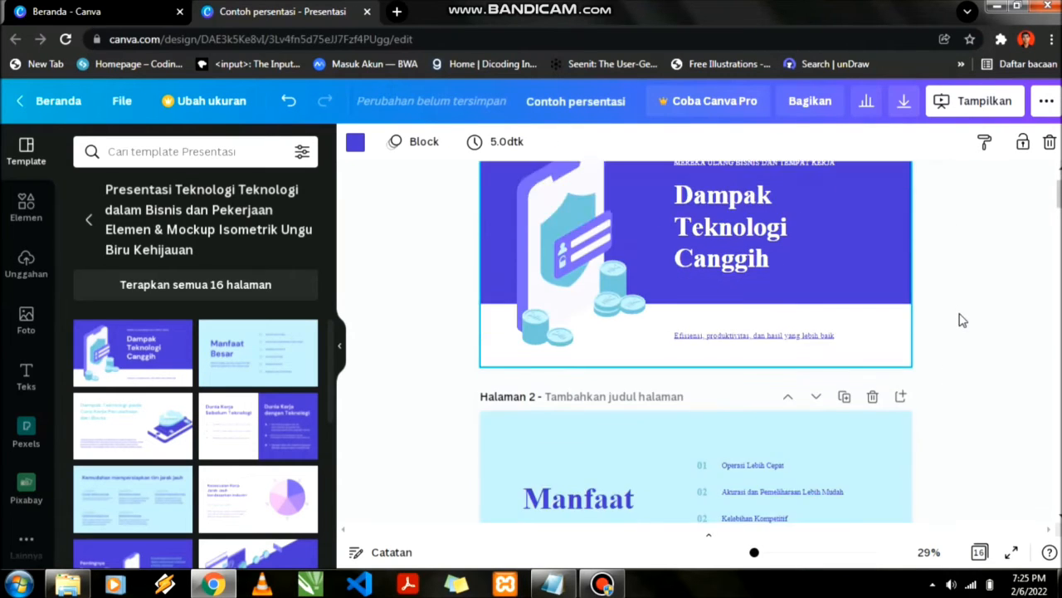
Collapse the template list and review the applied presentation pages through page 16, returning to page 1
{"action": "scroll", "coordinate": [961, 320], "scroll_direction": "down", "scroll_amount": 5}
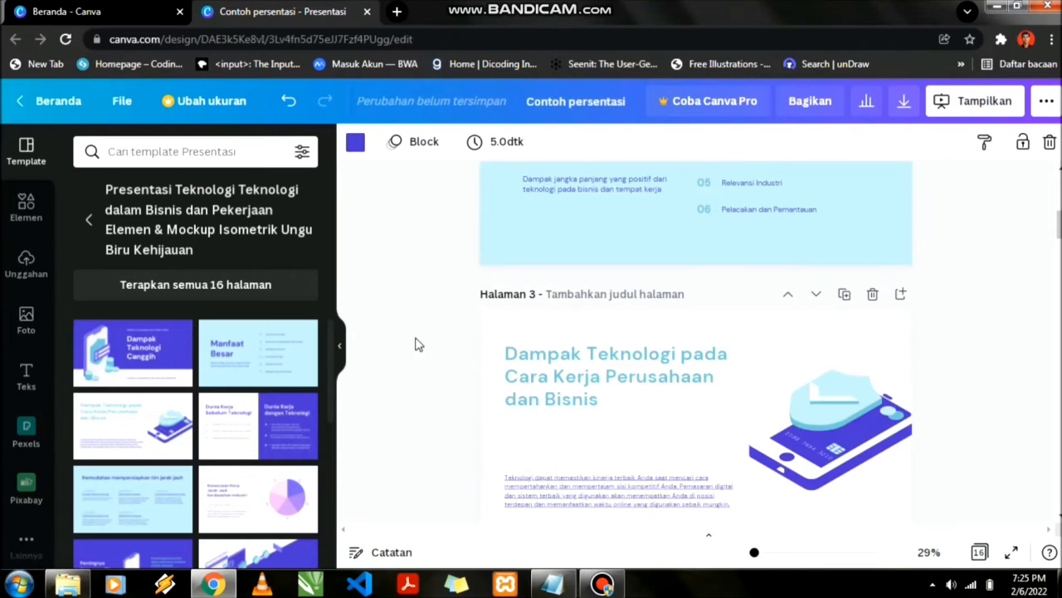
{"action": "left_click", "coordinate": [343, 349]}
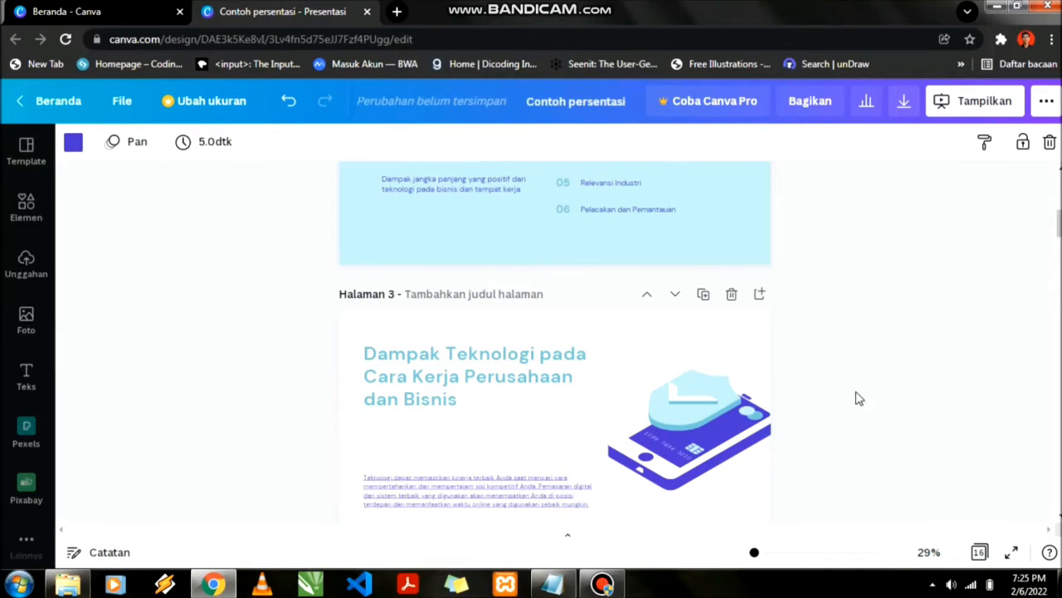
{"action": "scroll", "coordinate": [855, 392], "scroll_direction": "down", "scroll_amount": 3}
{"action": "scroll", "coordinate": [855, 391], "scroll_direction": "down", "scroll_amount": 9}
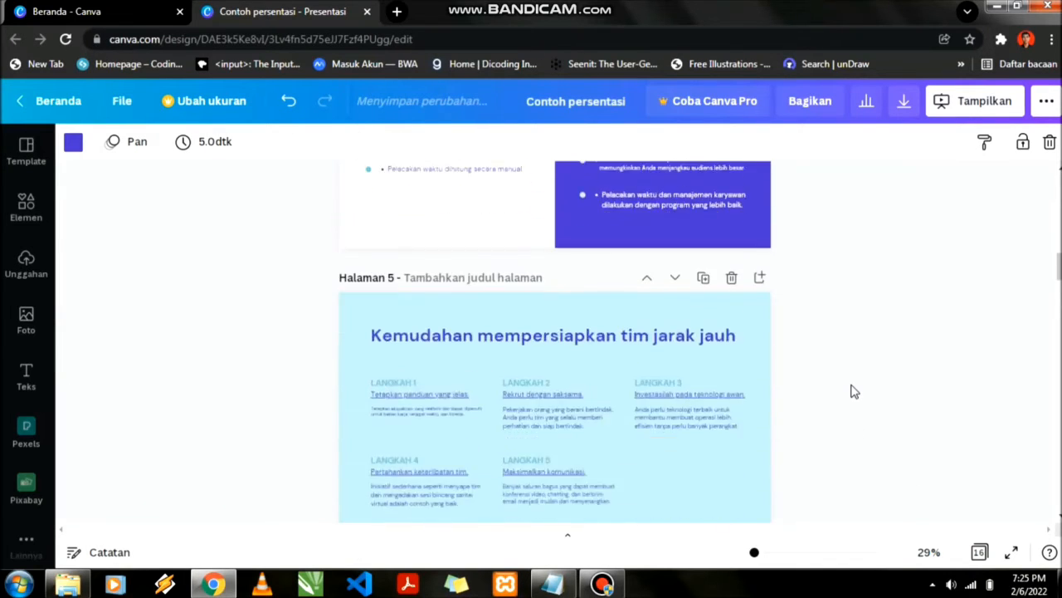
{"action": "scroll", "coordinate": [854, 392], "scroll_direction": "down", "scroll_amount": 5}
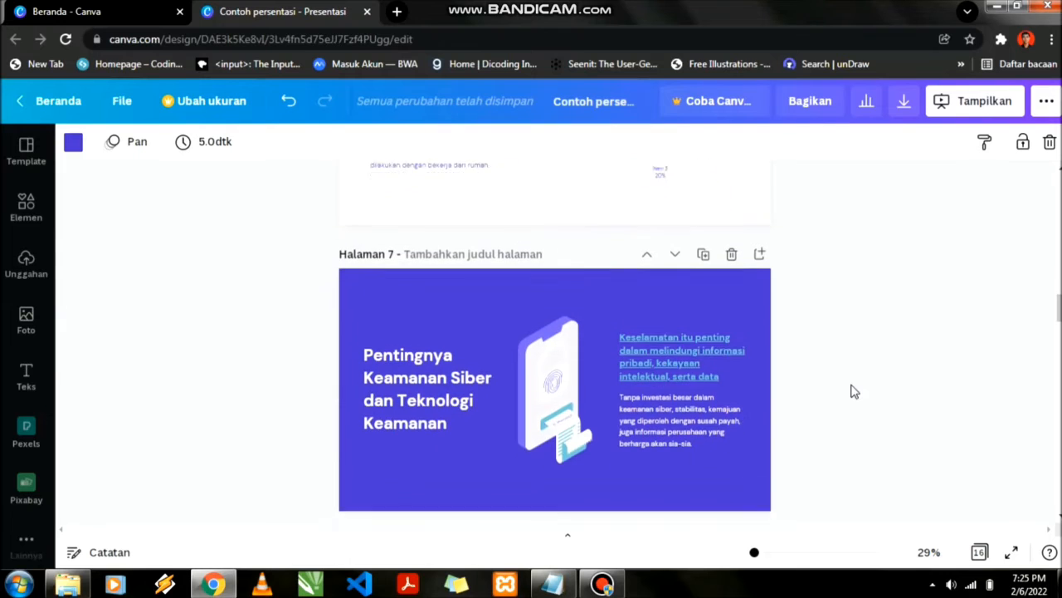
{"action": "scroll", "coordinate": [855, 392], "scroll_direction": "up", "scroll_amount": 10}
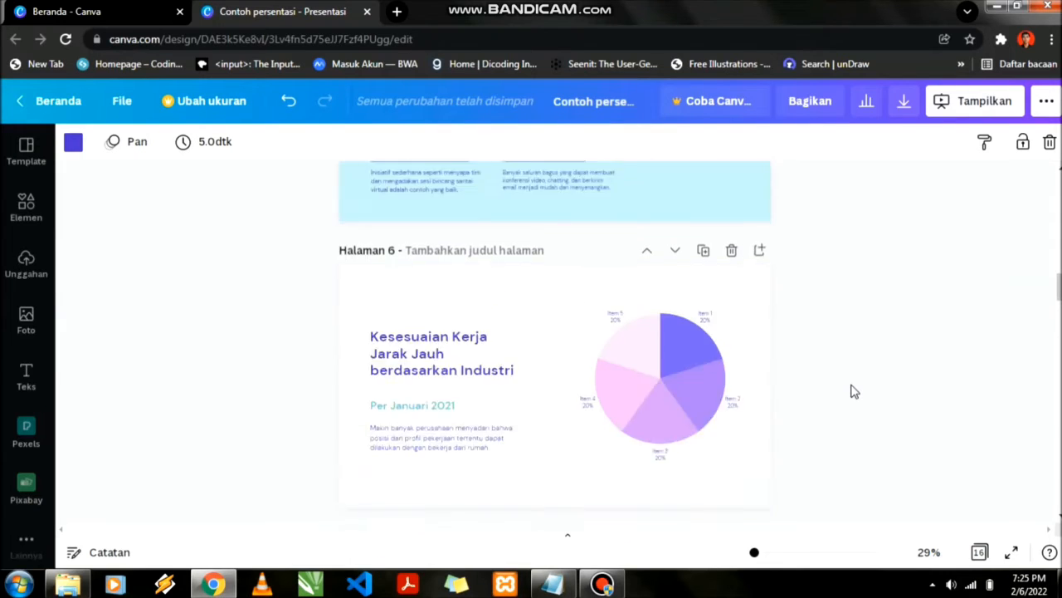
{"action": "scroll", "coordinate": [555, 342], "scroll_direction": "down", "scroll_amount": 15}
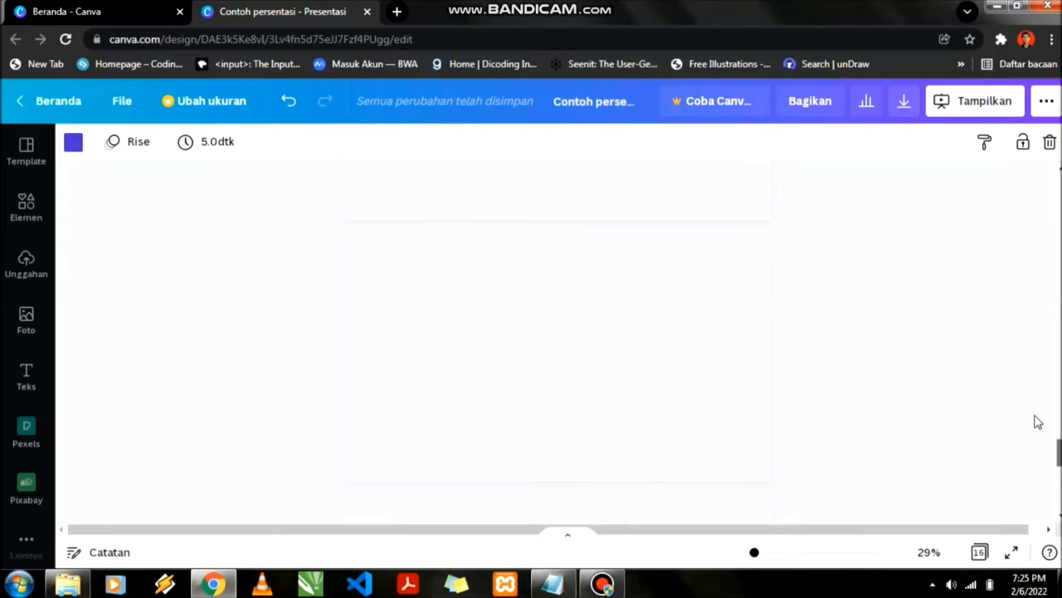
{"action": "scroll", "coordinate": [1037, 422], "scroll_direction": "down", "scroll_amount": 3}
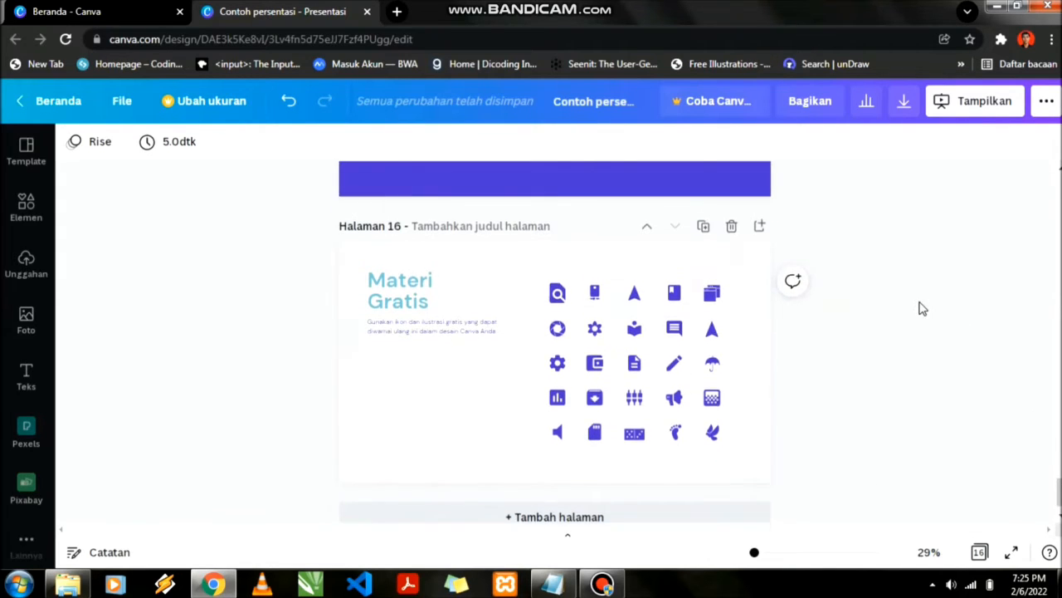
{"action": "scroll", "coordinate": [921, 308], "scroll_direction": "up", "scroll_amount": 3}
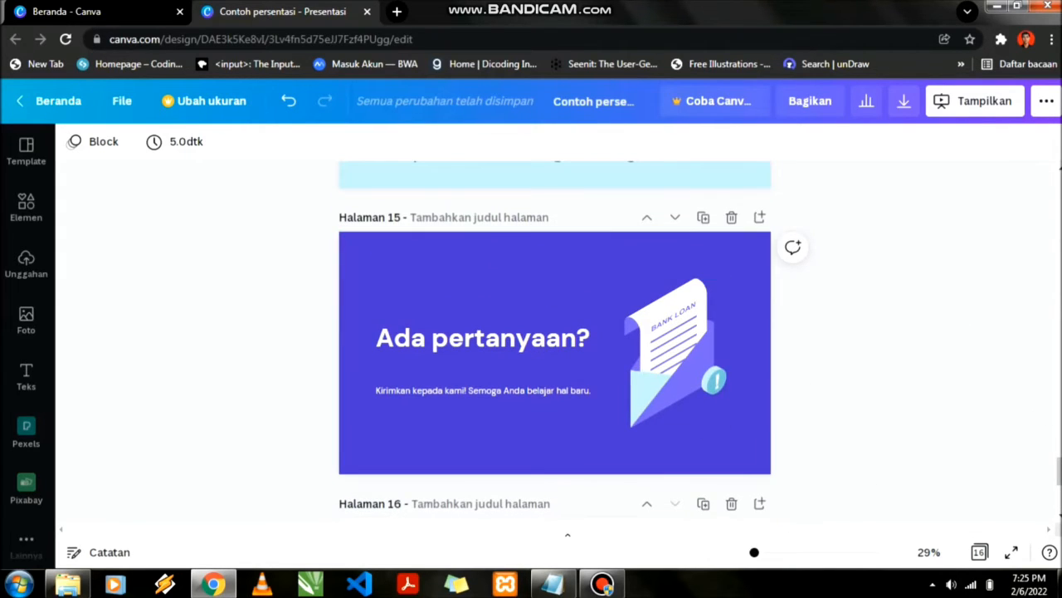
{"action": "scroll", "coordinate": [555, 348], "scroll_direction": "up", "scroll_amount": 10}
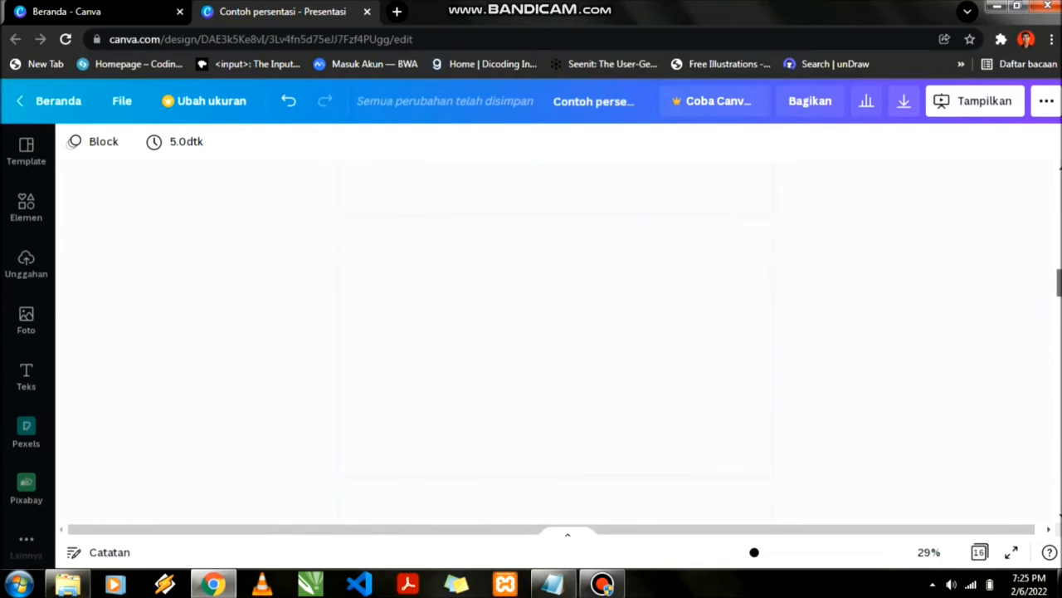
{"action": "scroll", "coordinate": [987, 246], "scroll_direction": "up", "scroll_amount": 5}
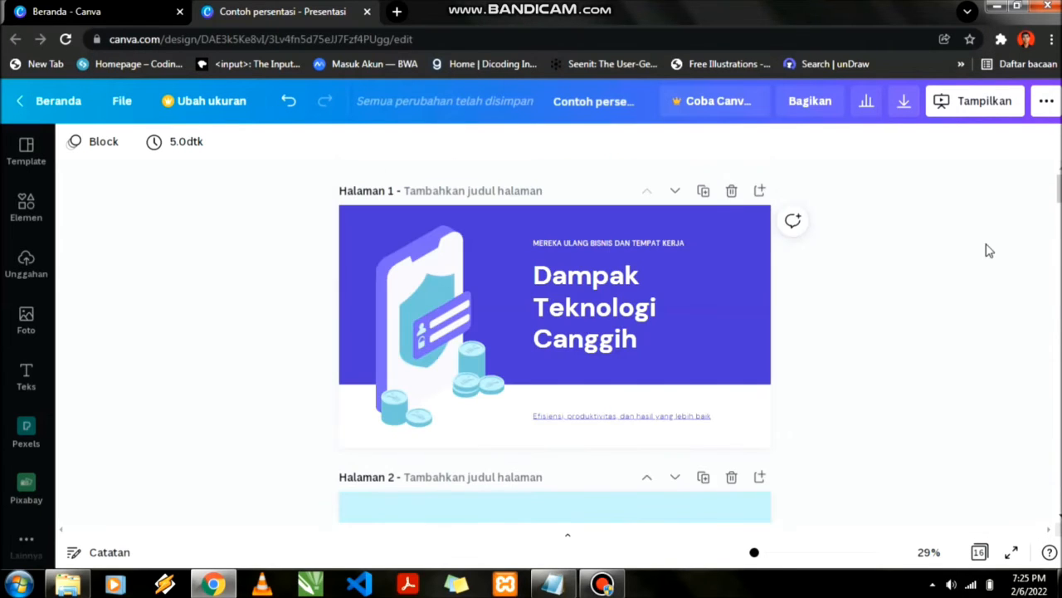
Select the phone illustration on page 1, search the elements for "teknologi" and limit the results to Grafis
{"action": "left_click", "coordinate": [435, 329]}
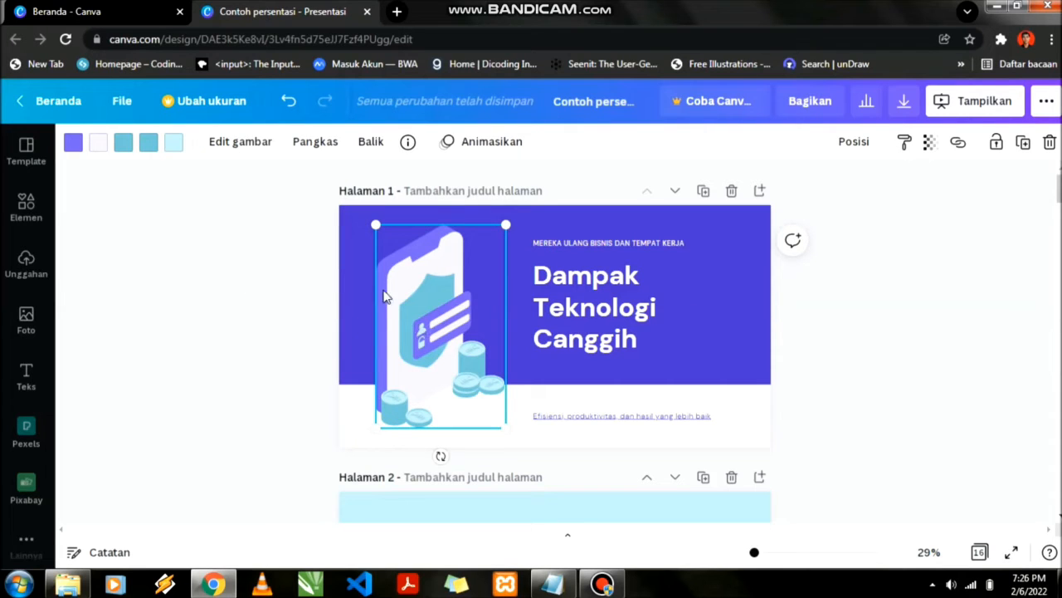
{"action": "left_click", "coordinate": [28, 211]}
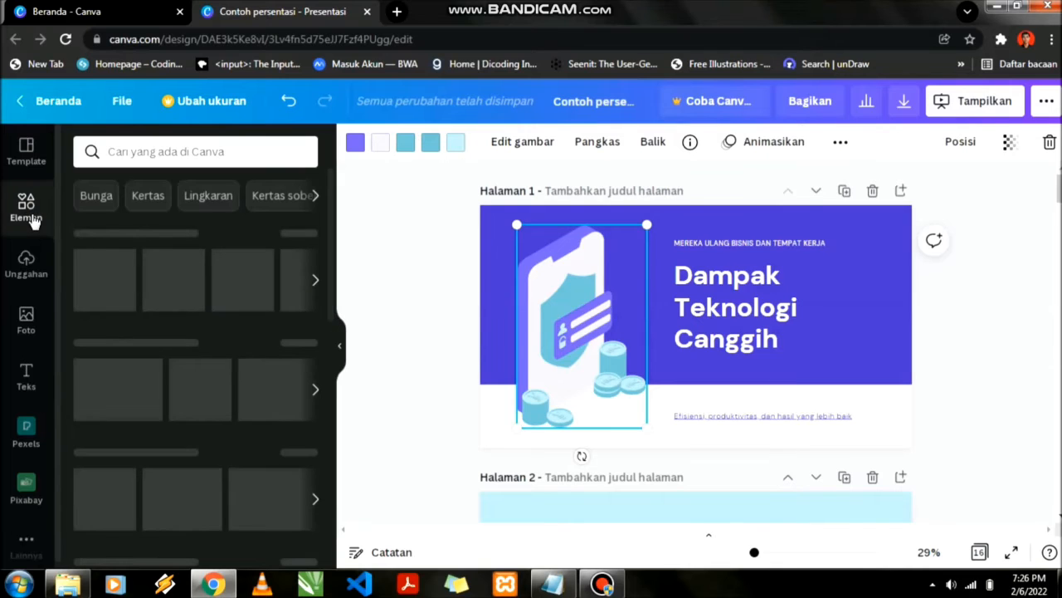
{"action": "left_click", "coordinate": [166, 151]}
{"action": "type", "text": "t"}
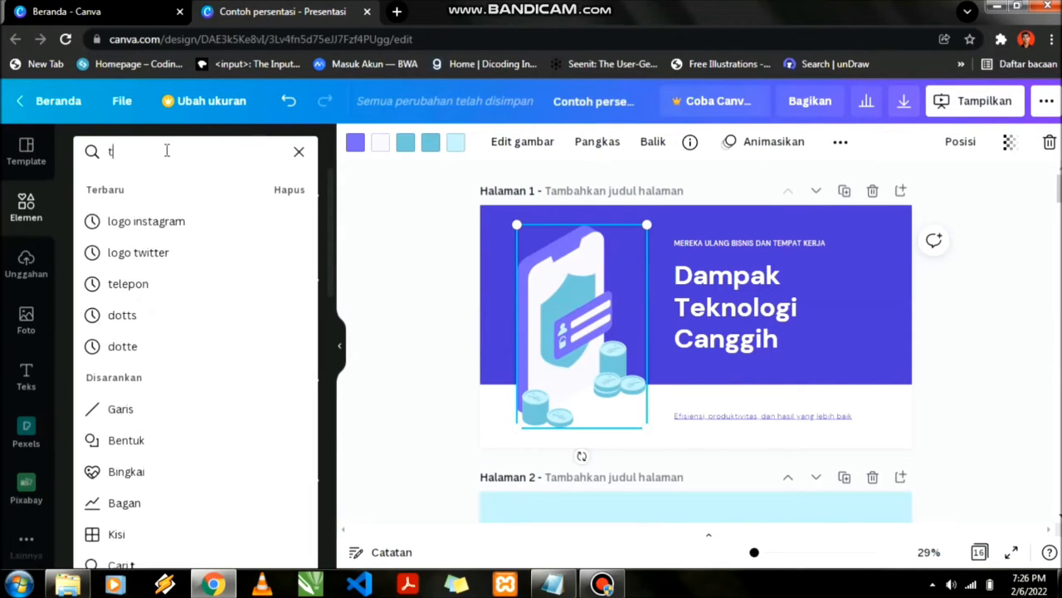
{"action": "type", "text": "ekno"}
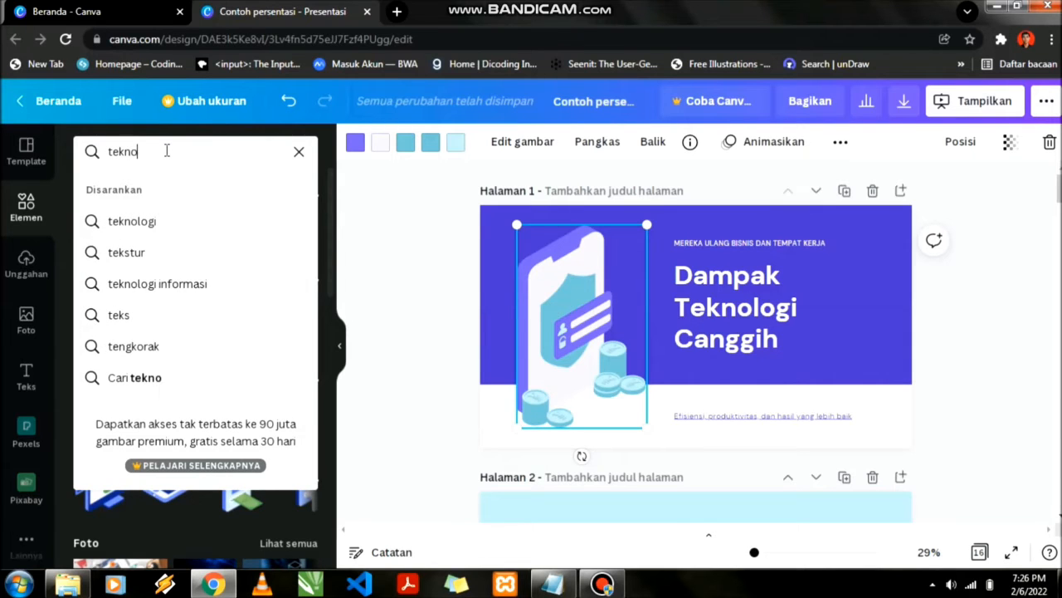
{"action": "type", "text": "logi"}
{"action": "key", "text": "Return"}
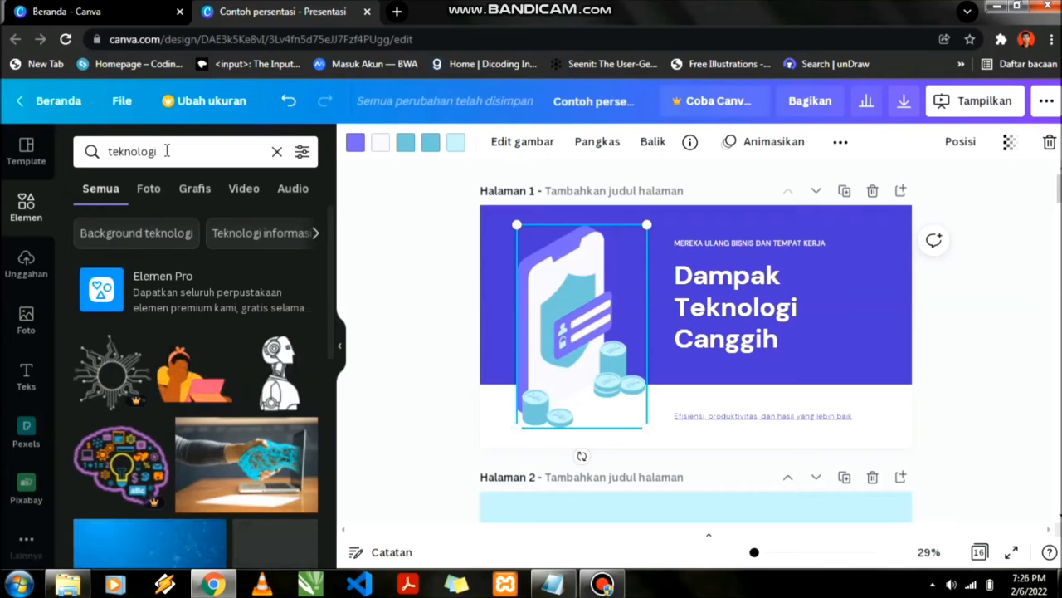
{"action": "left_click", "coordinate": [200, 193]}
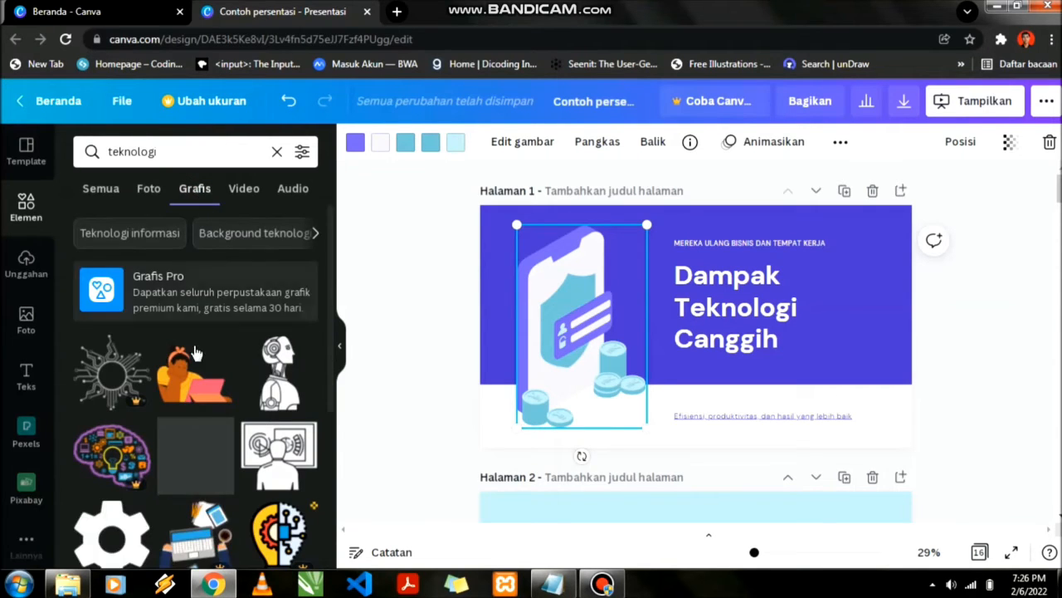
Browse the "teknologi" graphics and add the illustration of the woman in orange overalls with a laptop to page 1
{"action": "scroll", "coordinate": [174, 420], "scroll_direction": "down", "scroll_amount": 1}
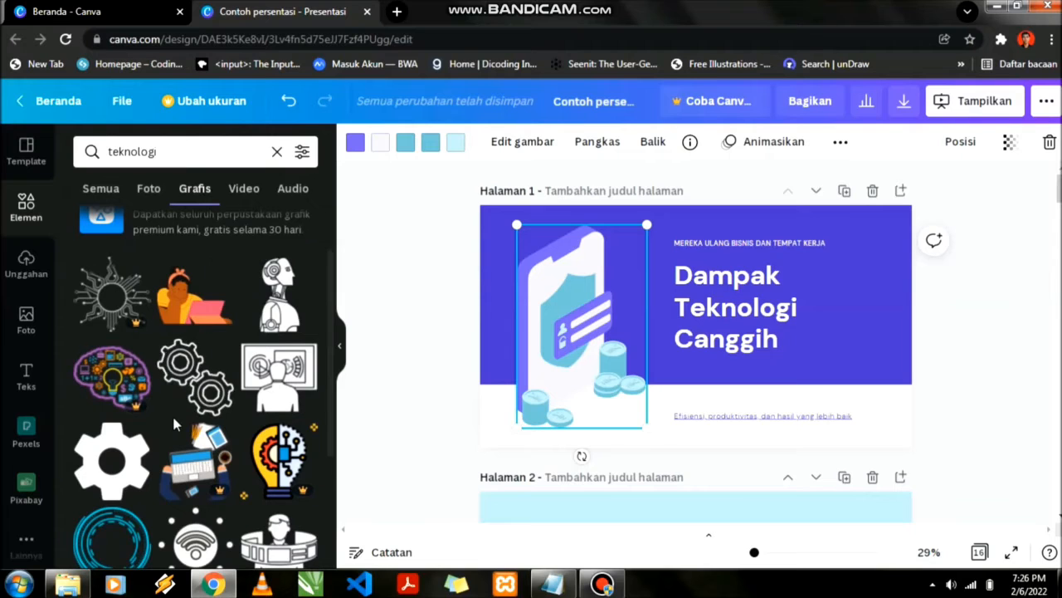
{"action": "scroll", "coordinate": [173, 423], "scroll_direction": "down", "scroll_amount": 2}
{"action": "scroll", "coordinate": [175, 425], "scroll_direction": "down", "scroll_amount": 1}
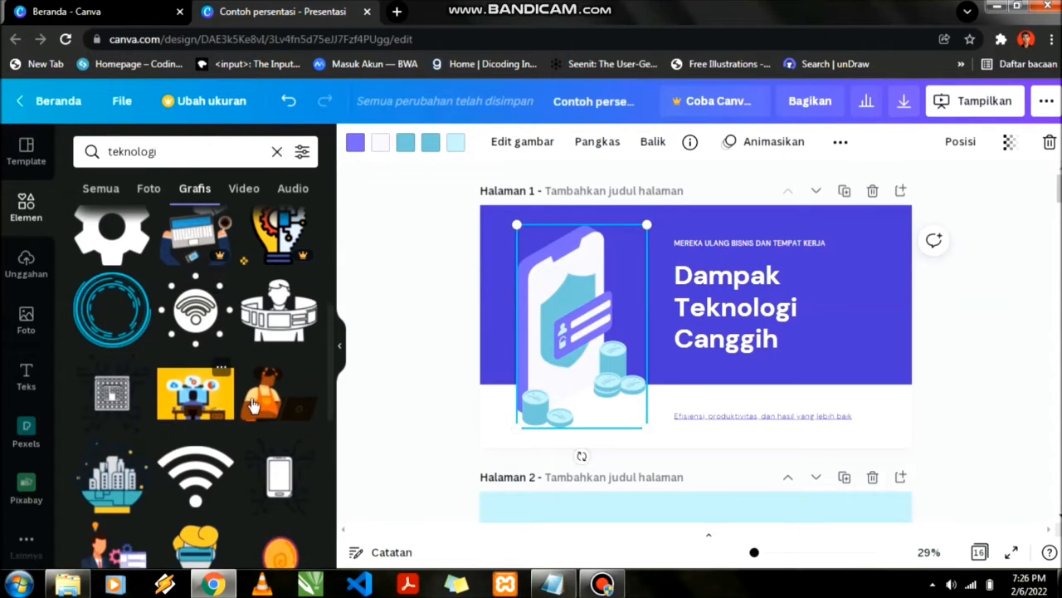
{"action": "scroll", "coordinate": [257, 405], "scroll_direction": "down", "scroll_amount": 2}
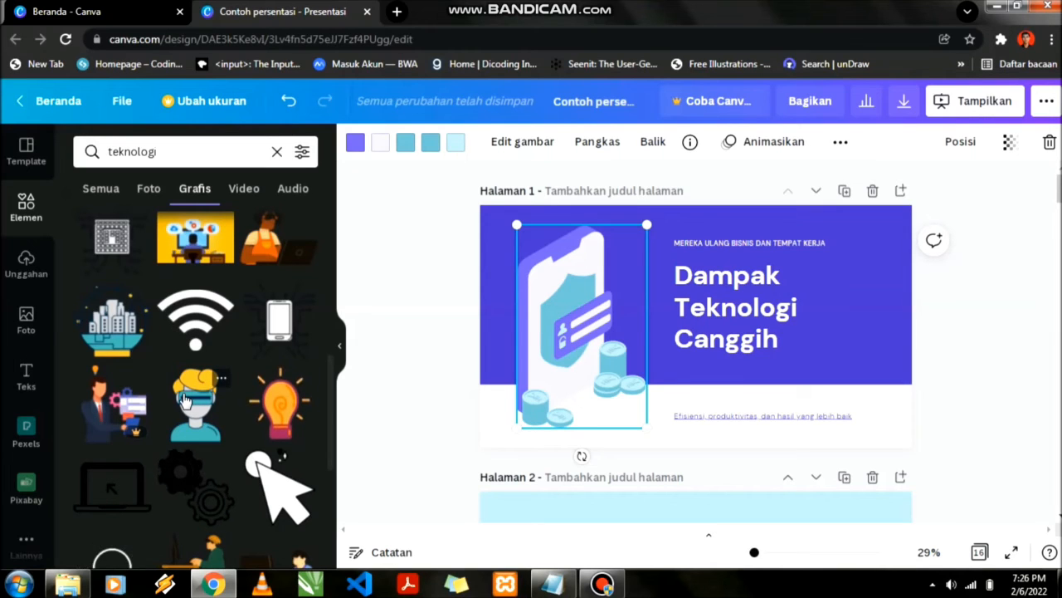
{"action": "scroll", "coordinate": [184, 401], "scroll_direction": "down", "scroll_amount": 1}
{"action": "scroll", "coordinate": [184, 401], "scroll_direction": "down", "scroll_amount": 2}
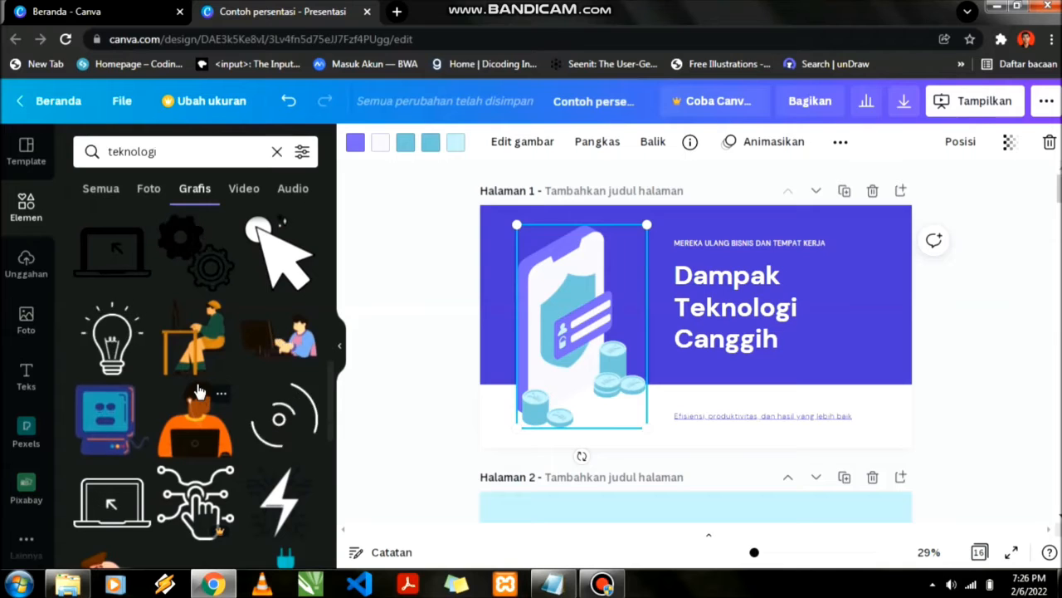
{"action": "scroll", "coordinate": [198, 391], "scroll_direction": "down", "scroll_amount": 3}
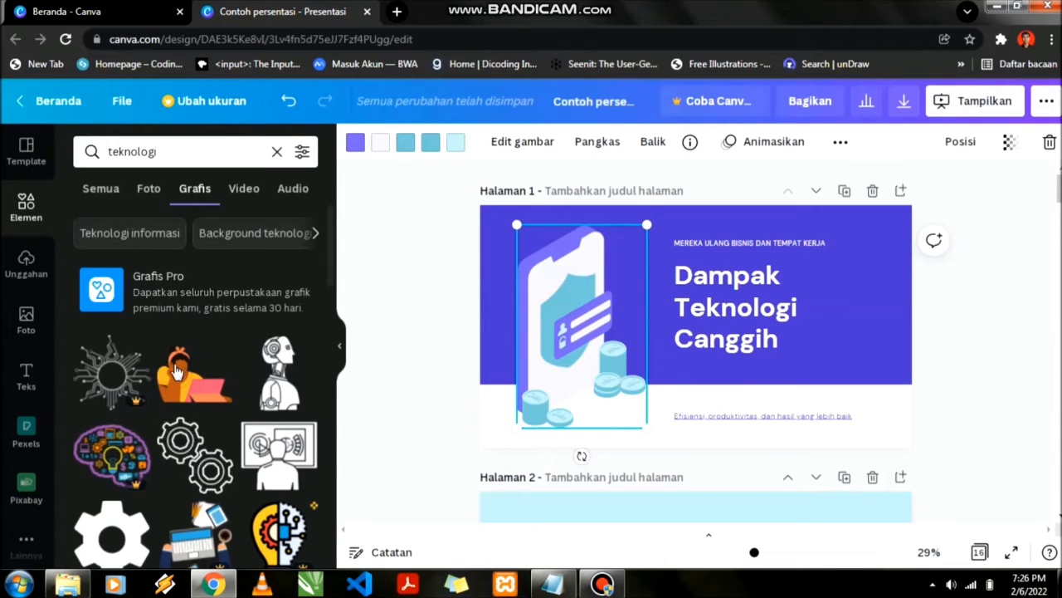
{"action": "scroll", "coordinate": [220, 415], "scroll_direction": "down", "scroll_amount": 3}
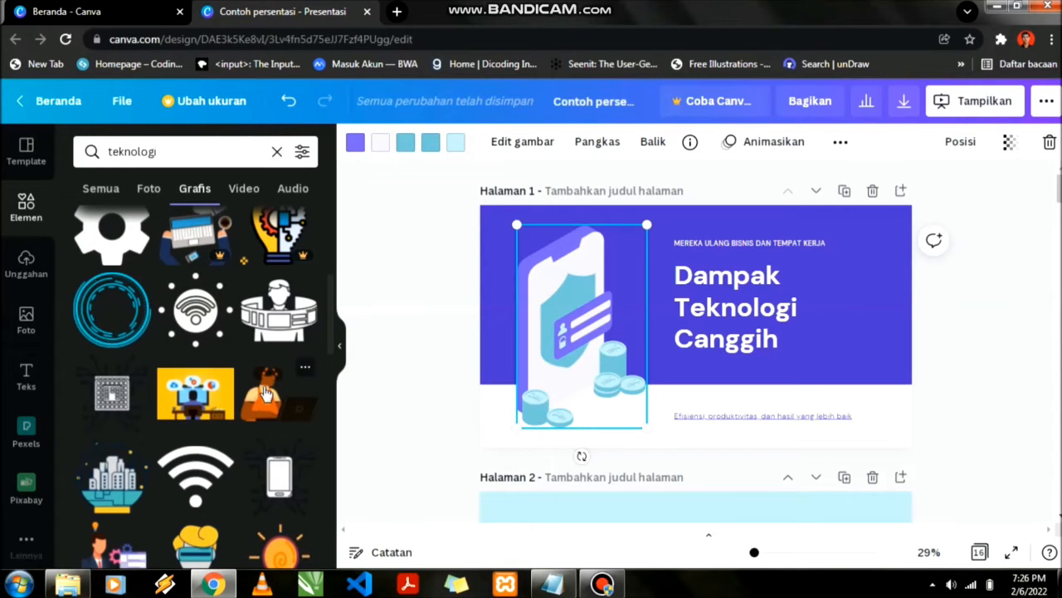
{"action": "left_click", "coordinate": [264, 397]}
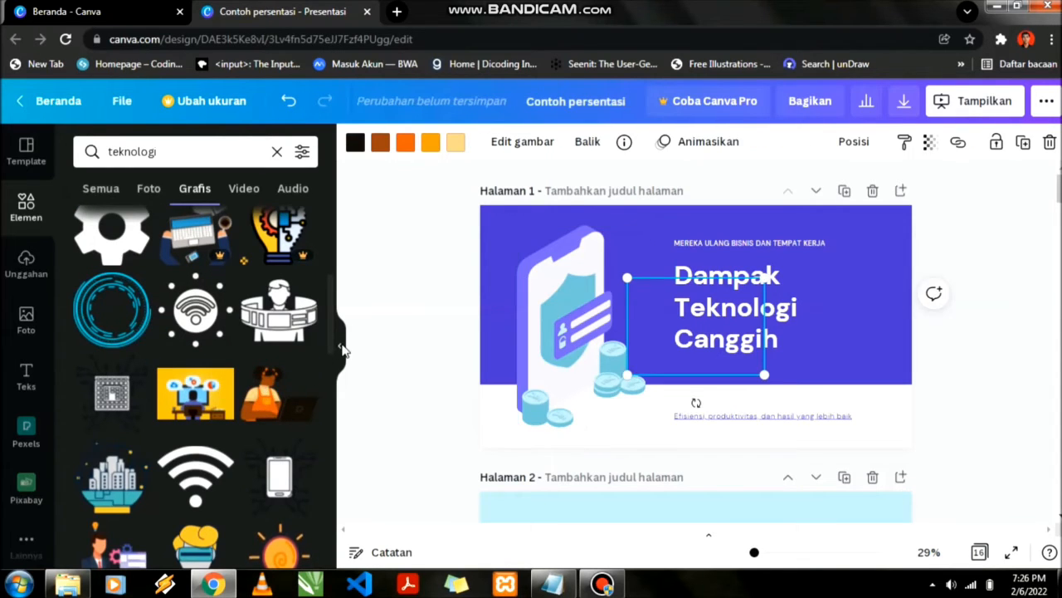
{"action": "left_click", "coordinate": [340, 353]}
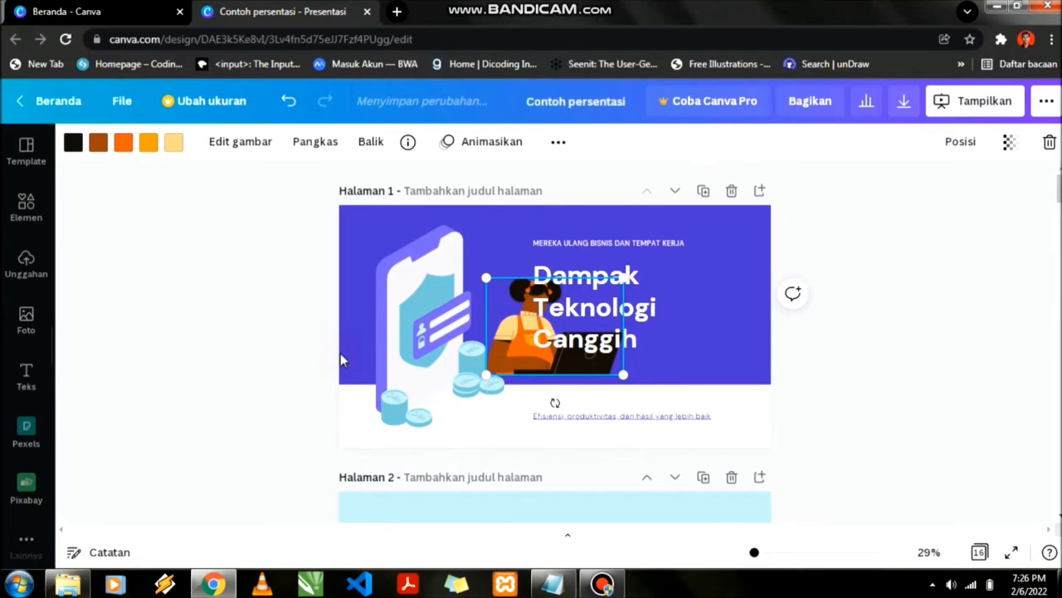
Delete the phone illustration from page 1 and move the woman illustration into its place beside the title
{"action": "left_click", "coordinate": [423, 352]}
{"action": "key", "text": "Delete"}
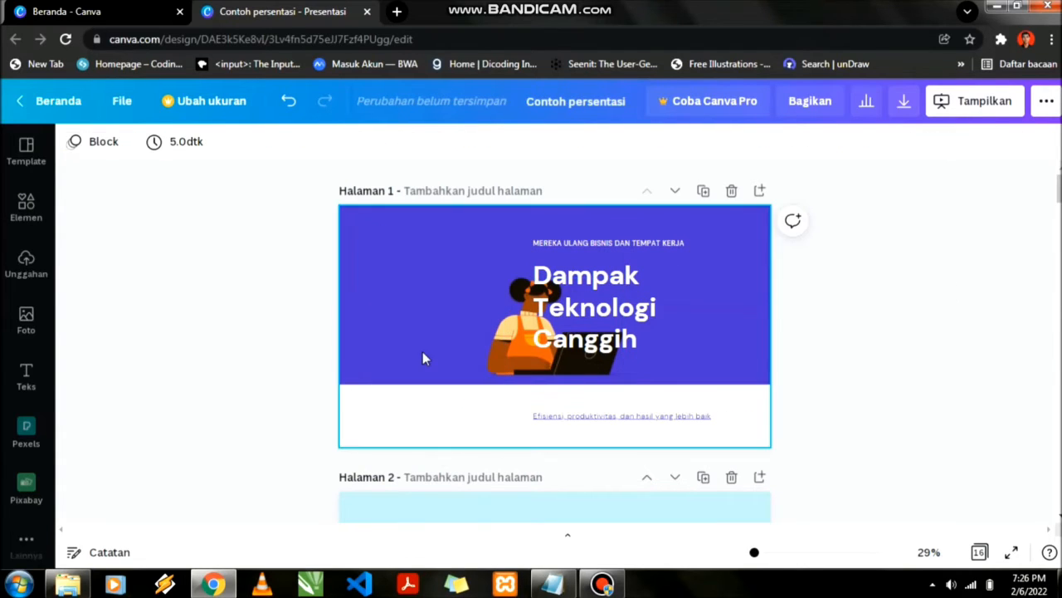
{"action": "left_click", "coordinate": [517, 350]}
{"action": "left_click_drag", "start_coordinate": [517, 350], "coordinate": [397, 347]}
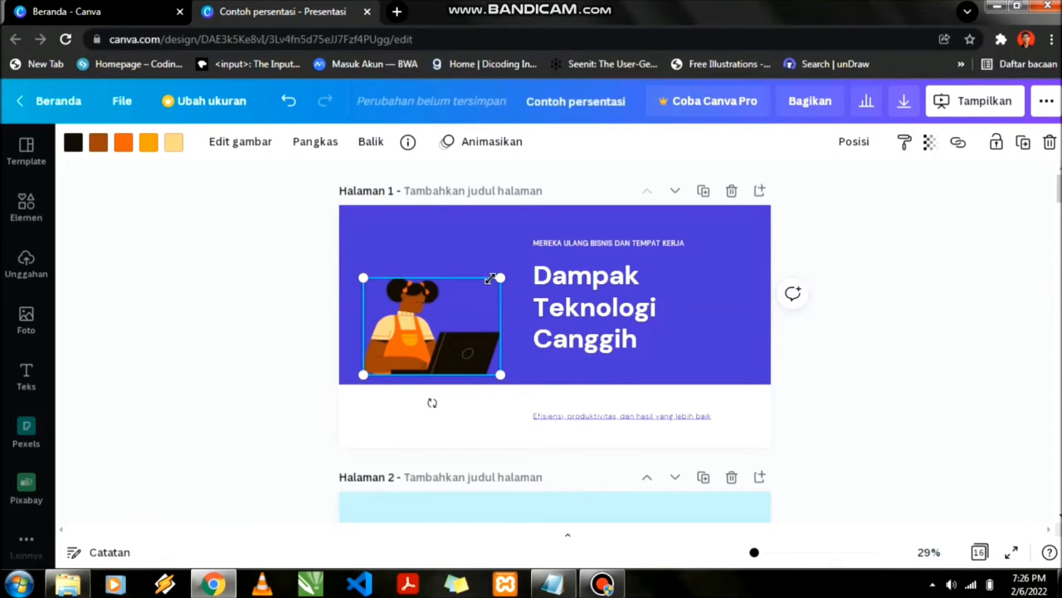
Enlarge the woman illustration and adjust its position so it fills the space beside the title without overlapping the text
{"action": "left_click_drag", "start_coordinate": [506, 276], "coordinate": [554, 240]}
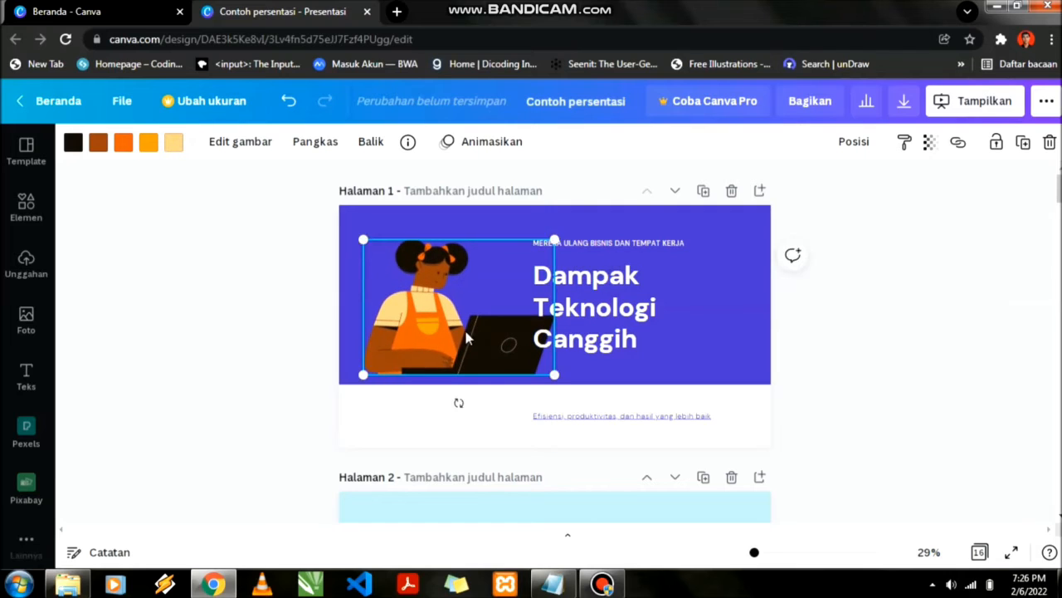
{"action": "left_click_drag", "start_coordinate": [468, 339], "coordinate": [463, 332]}
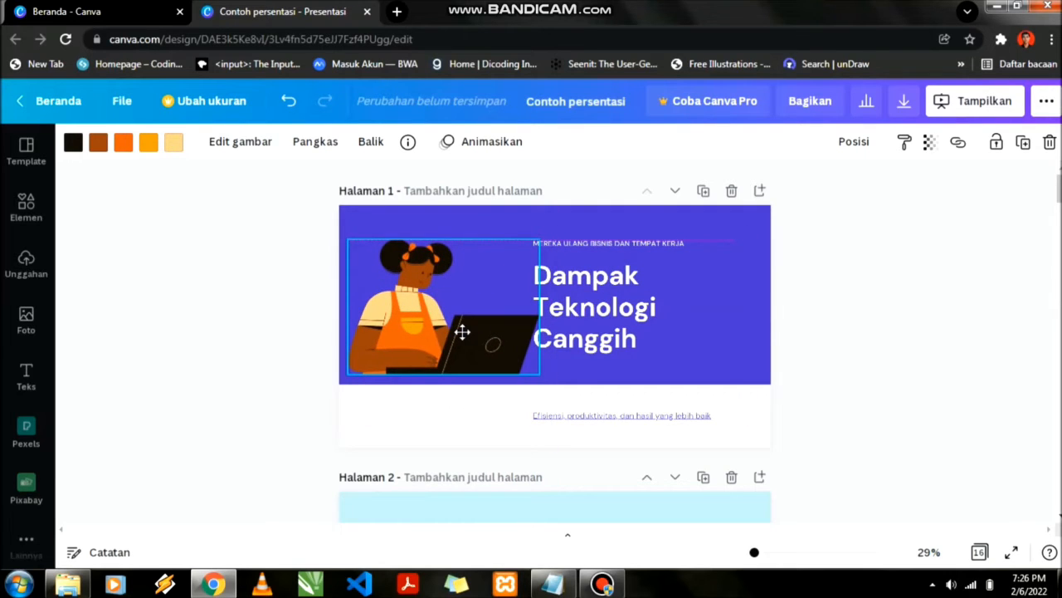
{"action": "left_click_drag", "start_coordinate": [539, 374], "coordinate": [469, 322]}
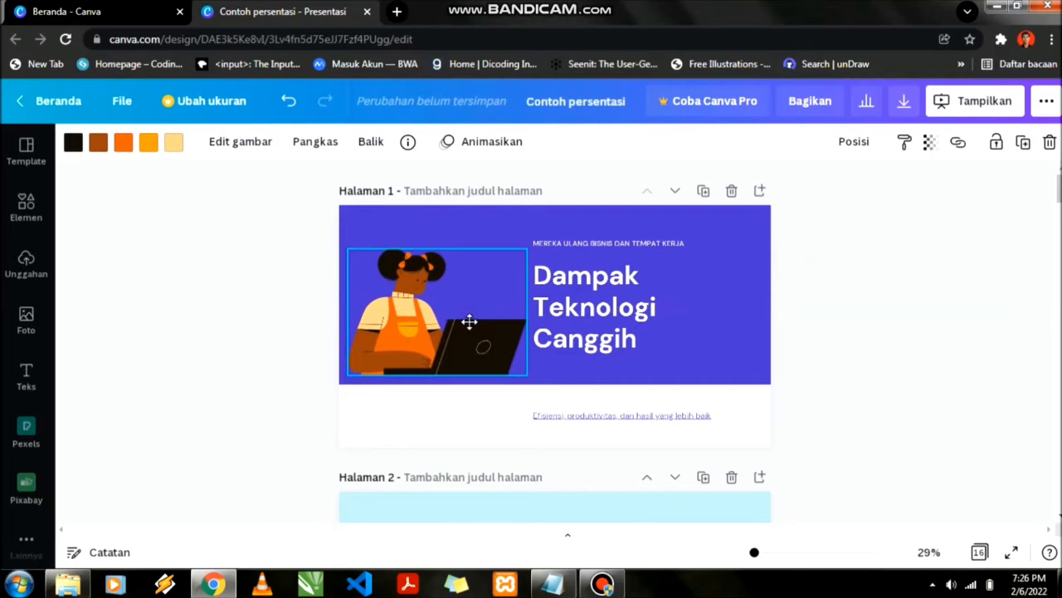
{"action": "left_click", "coordinate": [797, 308]}
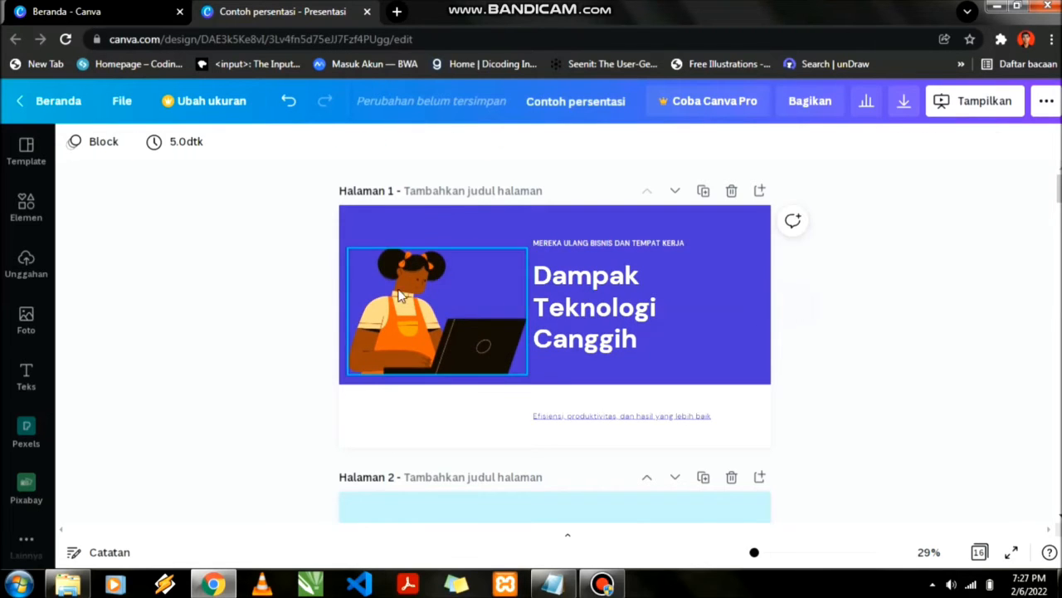
Change the orange of the woman's overalls to the document's dark purple-blue
{"action": "left_click", "coordinate": [436, 309]}
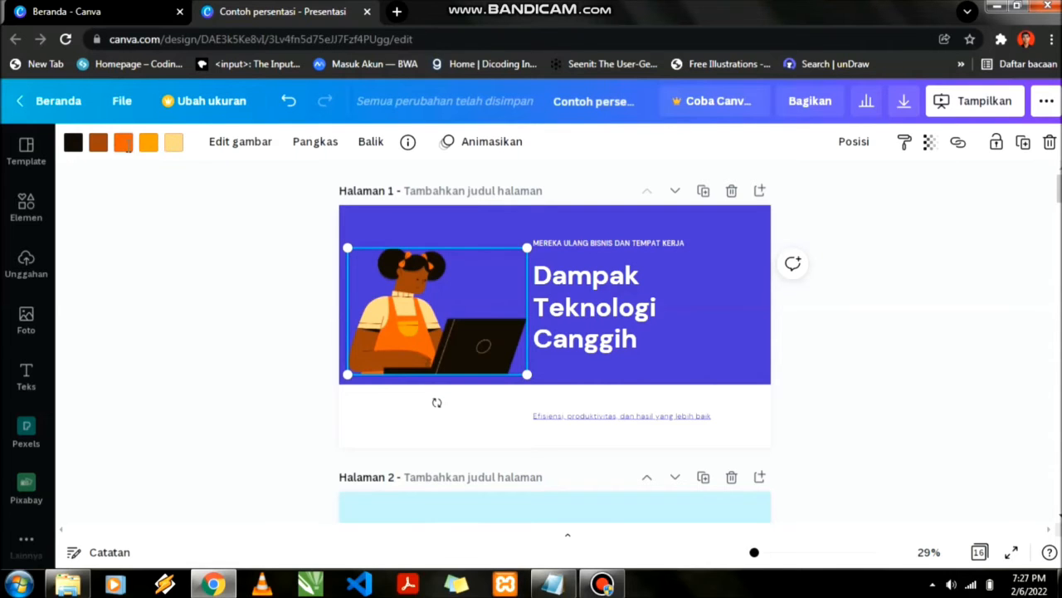
{"action": "left_click", "coordinate": [124, 145]}
{"action": "left_click", "coordinate": [176, 224]}
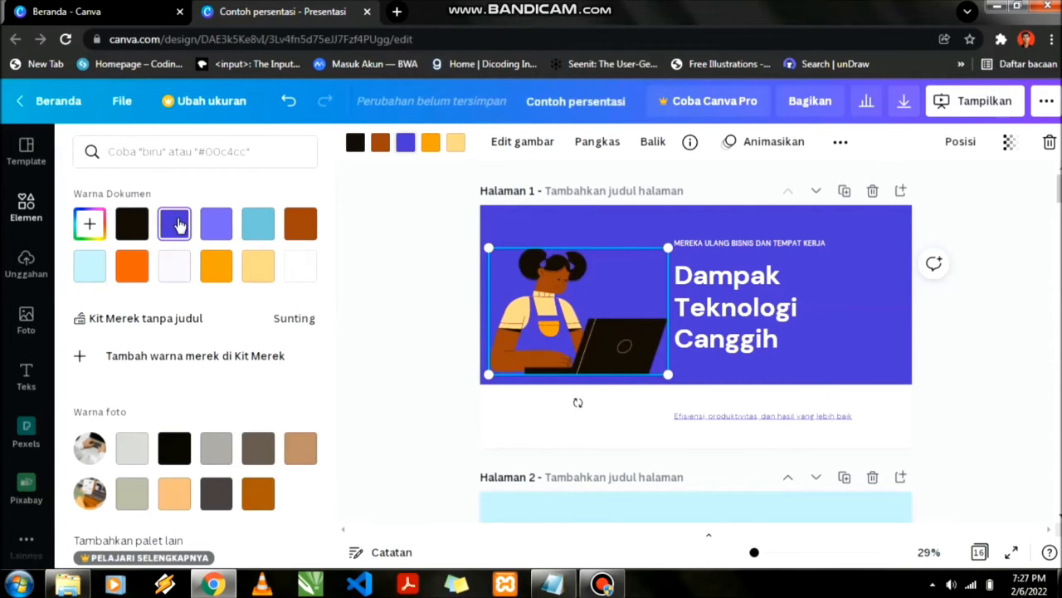
{"action": "left_click", "coordinate": [404, 146]}
Change the brown skin color of the woman illustration to white, trying light yellow first
{"action": "left_click", "coordinate": [100, 143]}
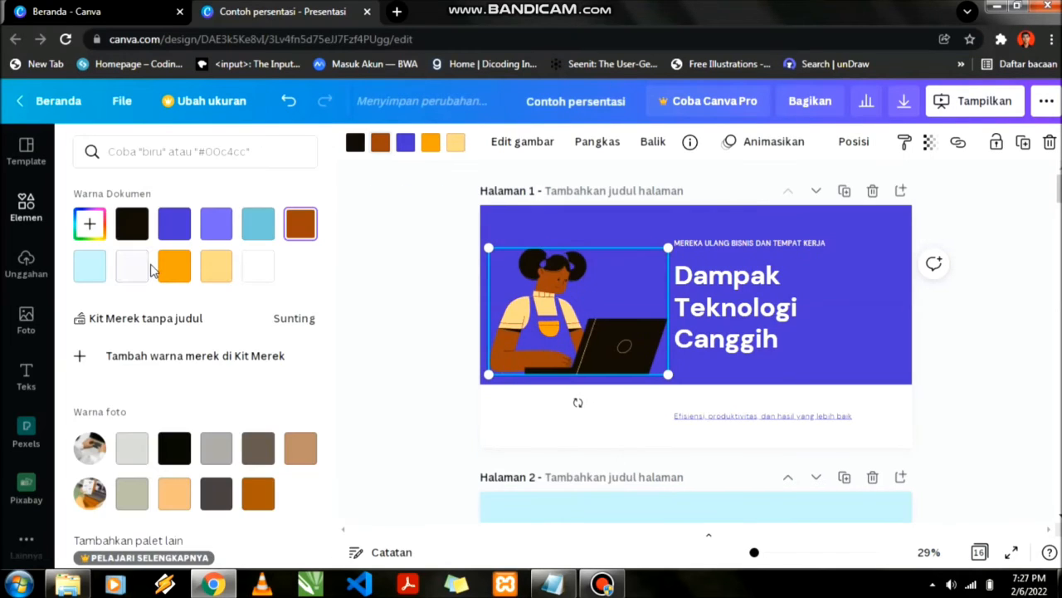
{"action": "left_click", "coordinate": [216, 266]}
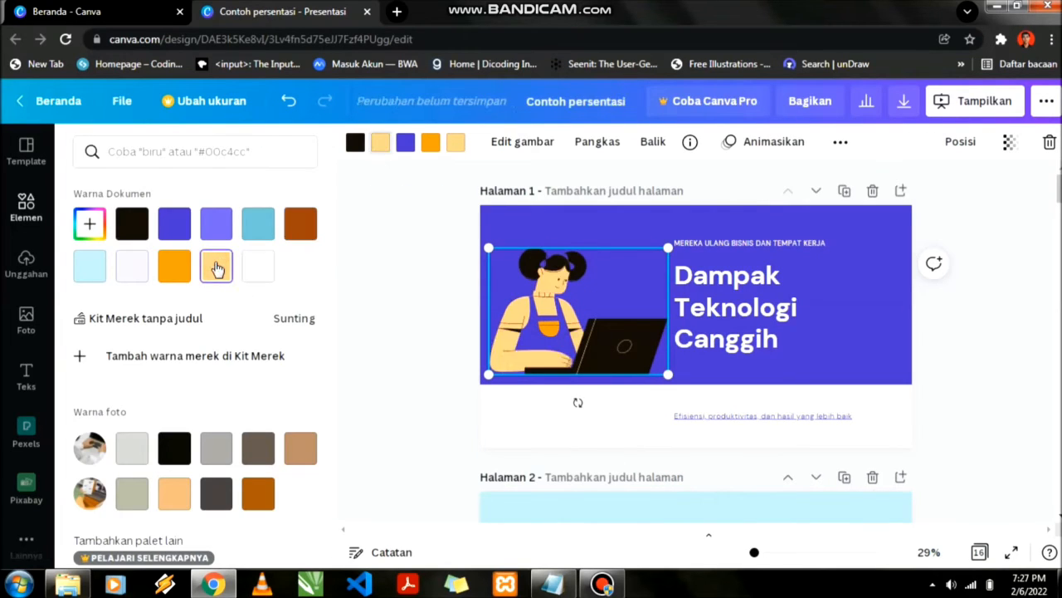
{"action": "left_click", "coordinate": [297, 227]}
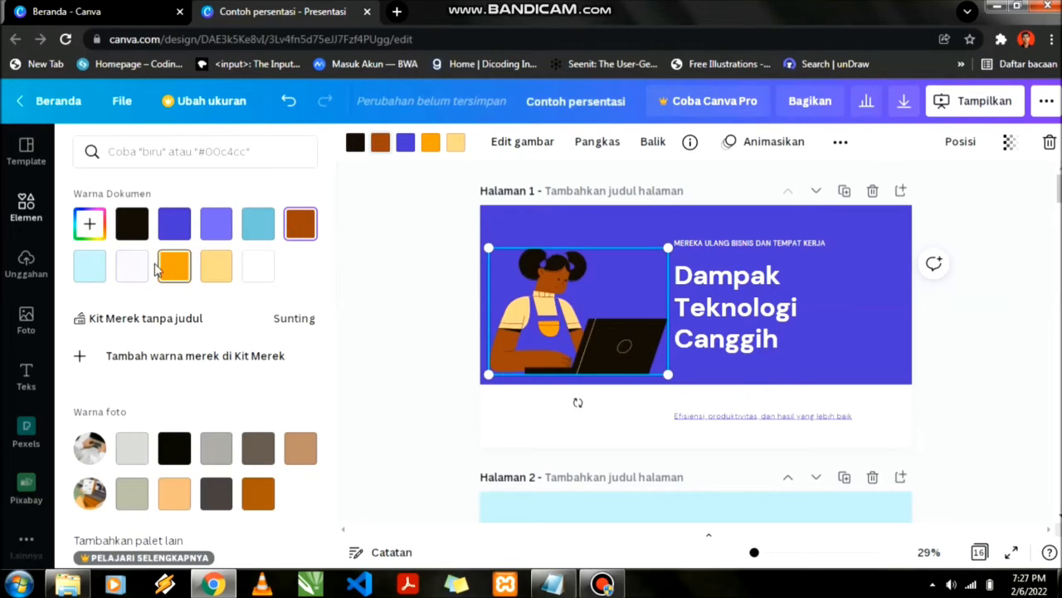
{"action": "left_click", "coordinate": [253, 268]}
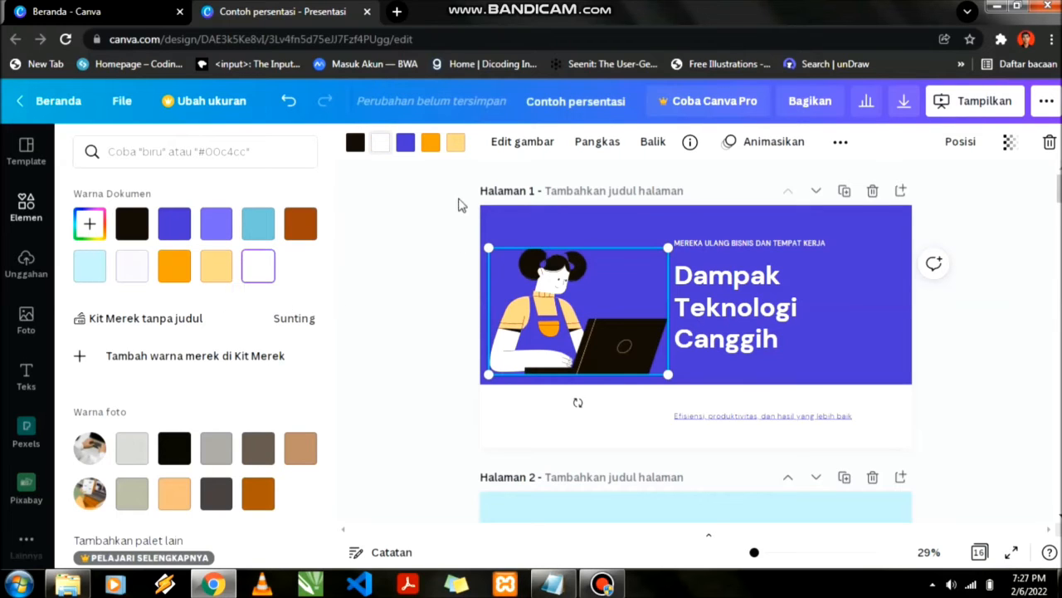
{"action": "left_click", "coordinate": [381, 143]}
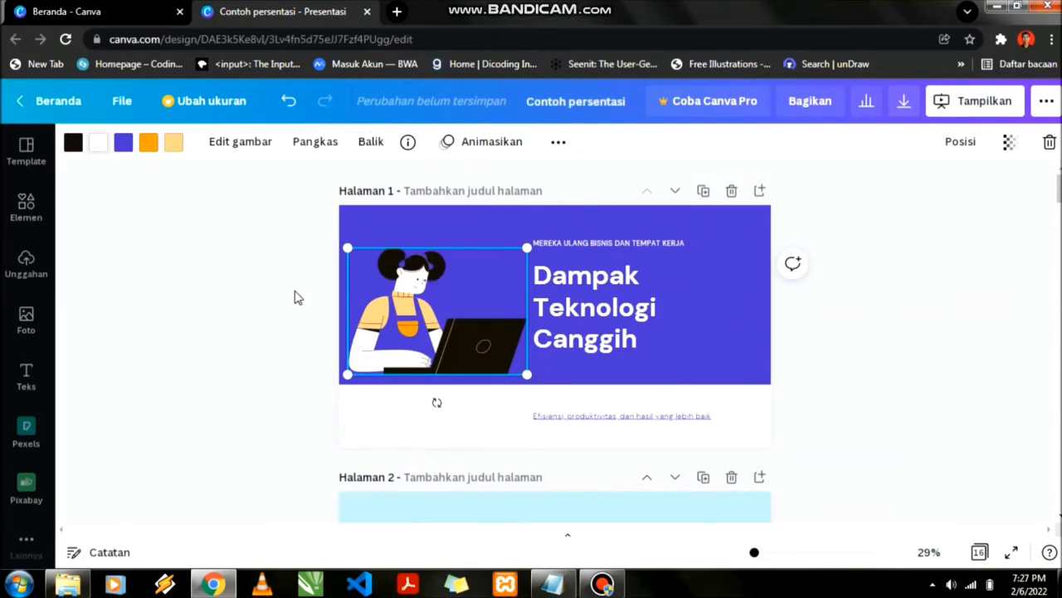
{"action": "left_click", "coordinate": [231, 316]}
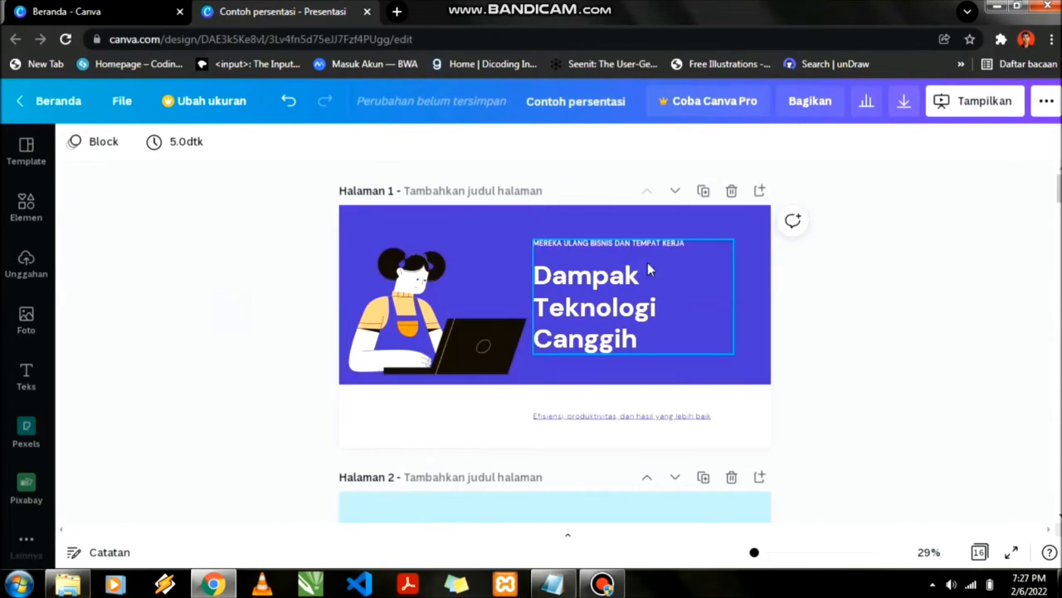
Ungroup the title "Dampak Teknologi Canggih" from the subtitle above it on page 1
{"action": "left_click", "coordinate": [599, 296]}
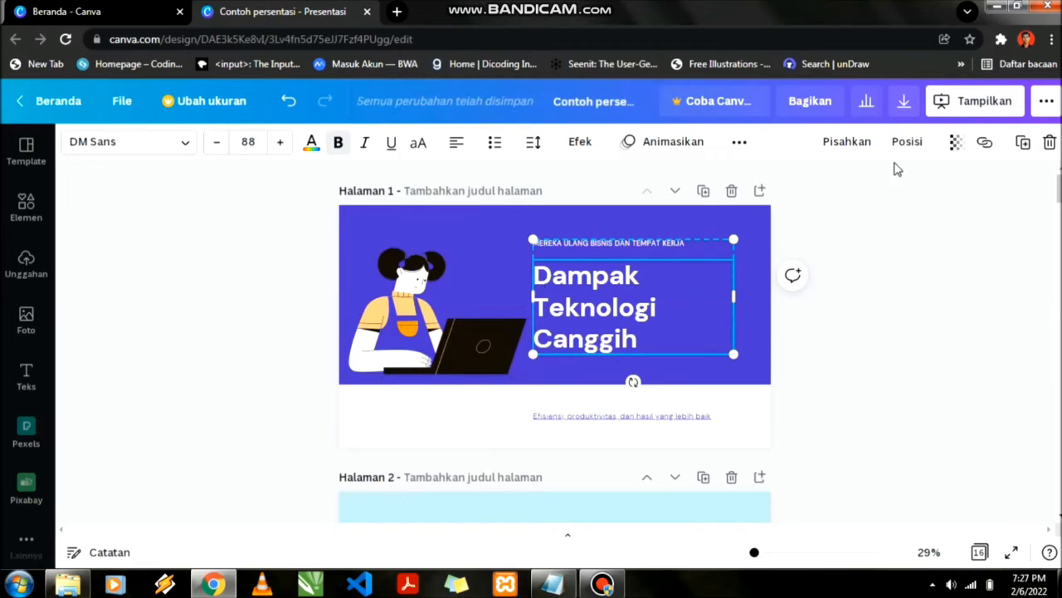
{"action": "left_click", "coordinate": [853, 146]}
{"action": "left_click", "coordinate": [830, 291]}
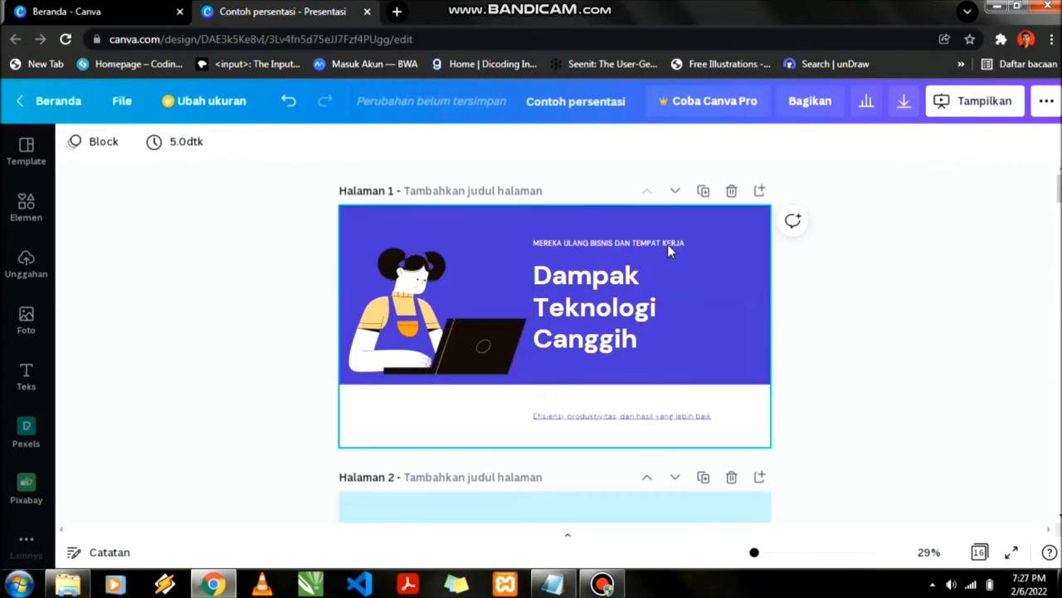
Select the subtitle "MEREKA ULANG BISNIS DAN TEMPAT KERJA" and look through the available fonts
{"action": "left_click", "coordinate": [644, 238]}
{"action": "left_click", "coordinate": [554, 248]}
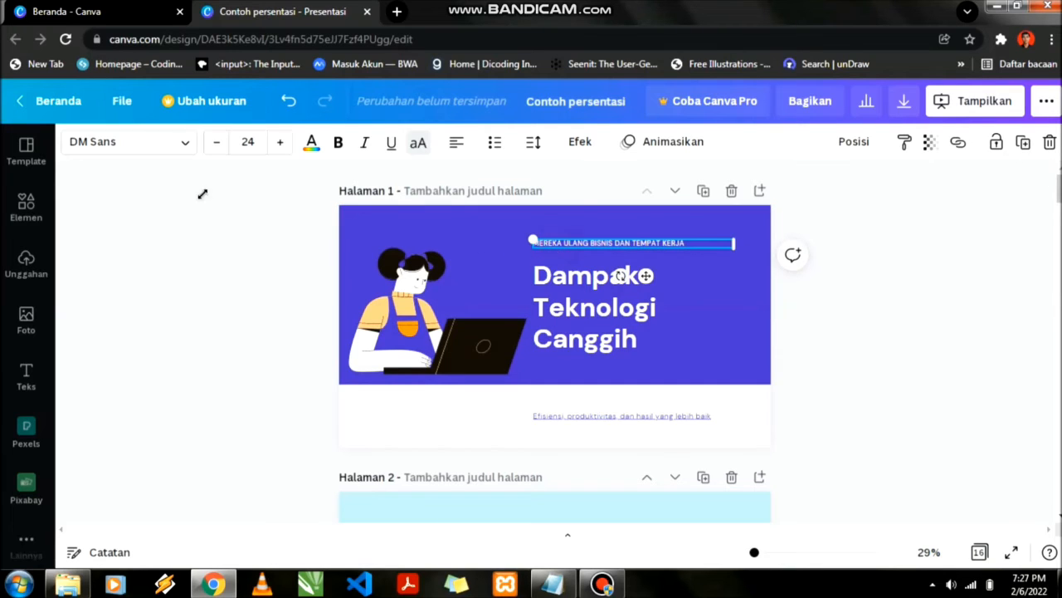
{"action": "left_click", "coordinate": [155, 150]}
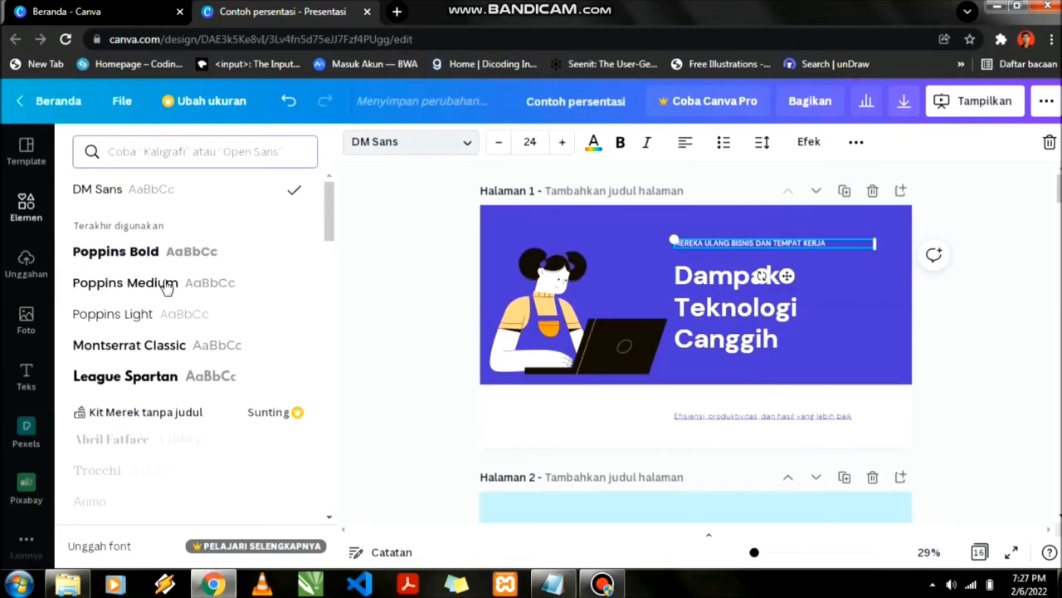
{"action": "scroll", "coordinate": [175, 332], "scroll_direction": "down", "scroll_amount": 8}
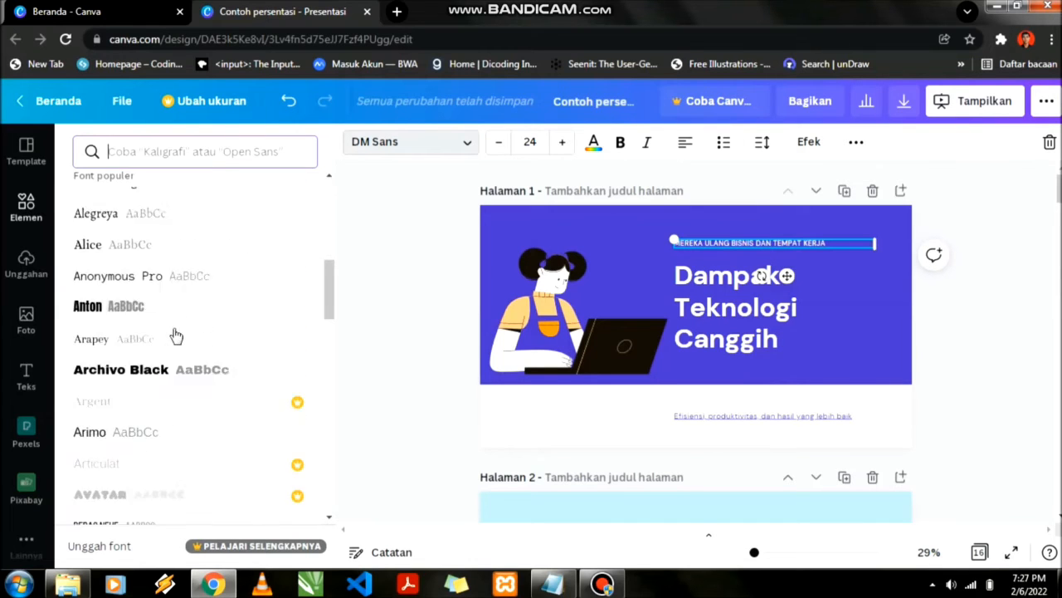
{"action": "left_click", "coordinate": [398, 144]}
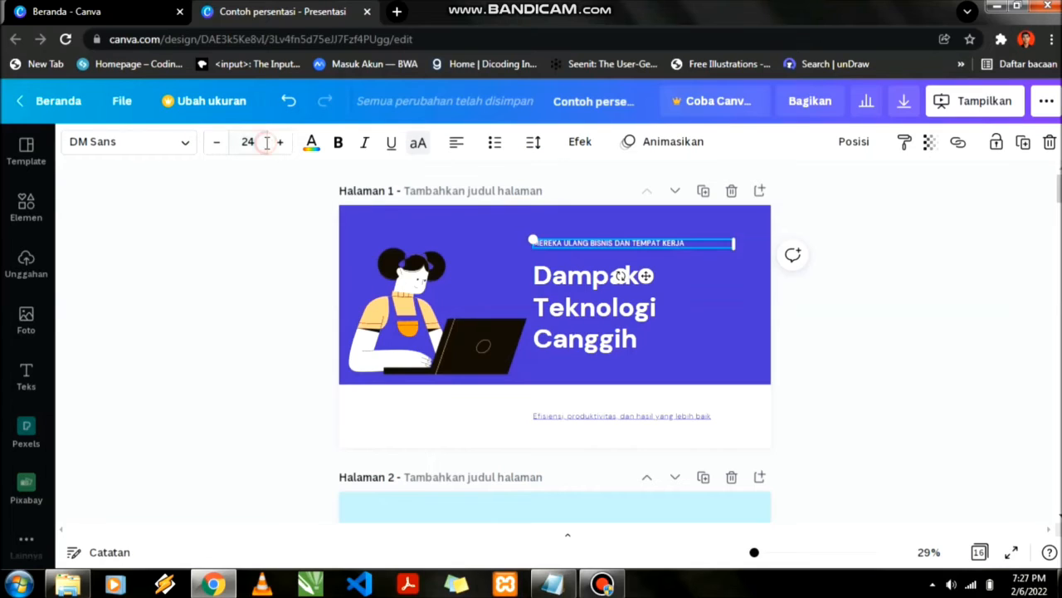
Set the subtitle's font size to 28 after trying 32
{"action": "left_click", "coordinate": [268, 142]}
{"action": "left_click", "coordinate": [261, 370]}
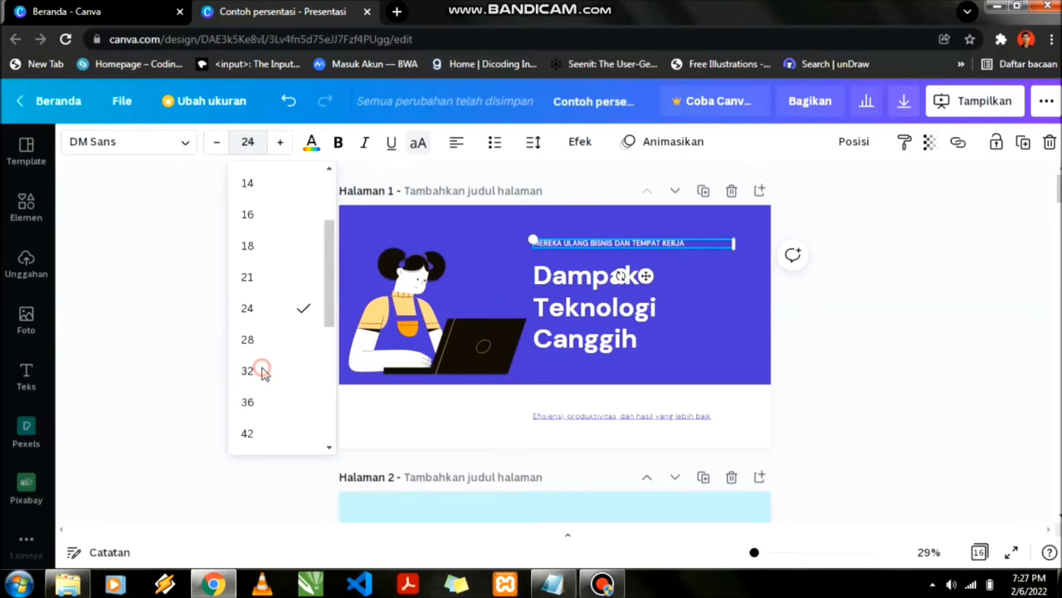
{"action": "left_click", "coordinate": [261, 148]}
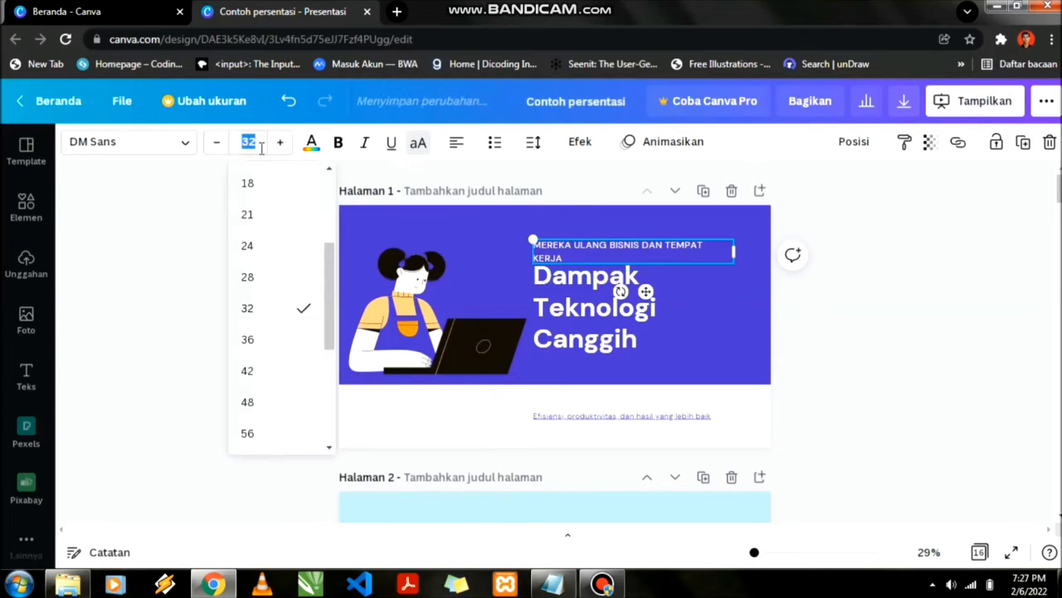
{"action": "left_click", "coordinate": [268, 271]}
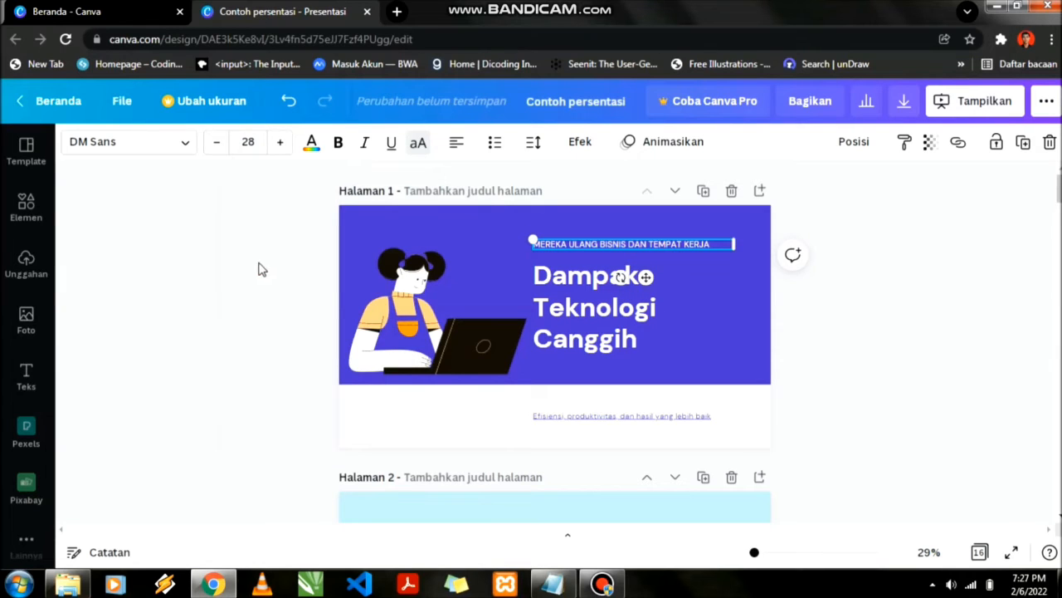
{"action": "left_click", "coordinate": [260, 268]}
Try orange as the text color of the title "Dampak Teknologi Canggih" and return it to white
{"action": "left_click", "coordinate": [538, 282]}
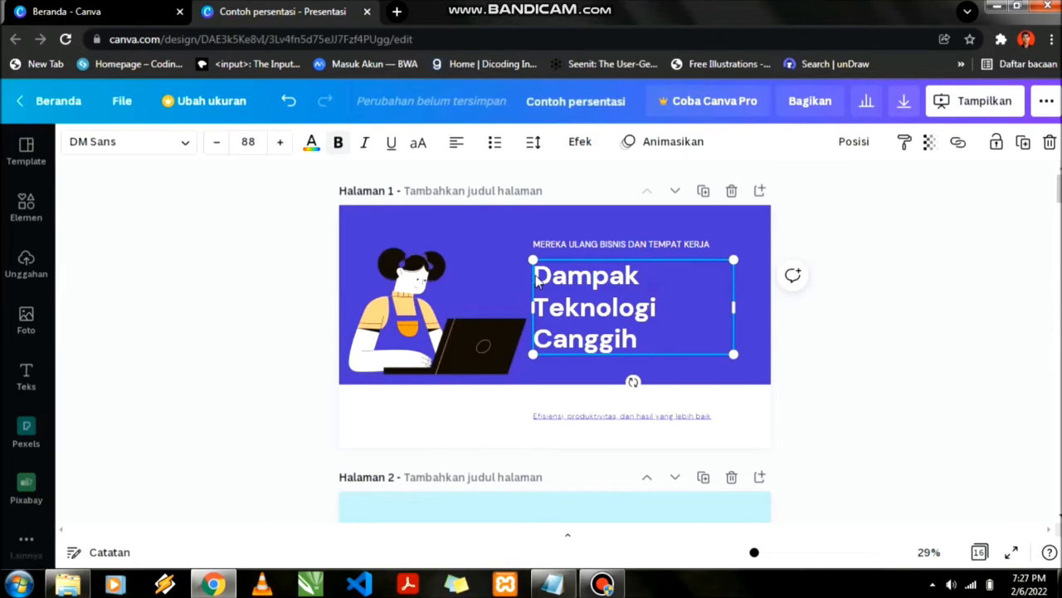
{"action": "left_click", "coordinate": [313, 143]}
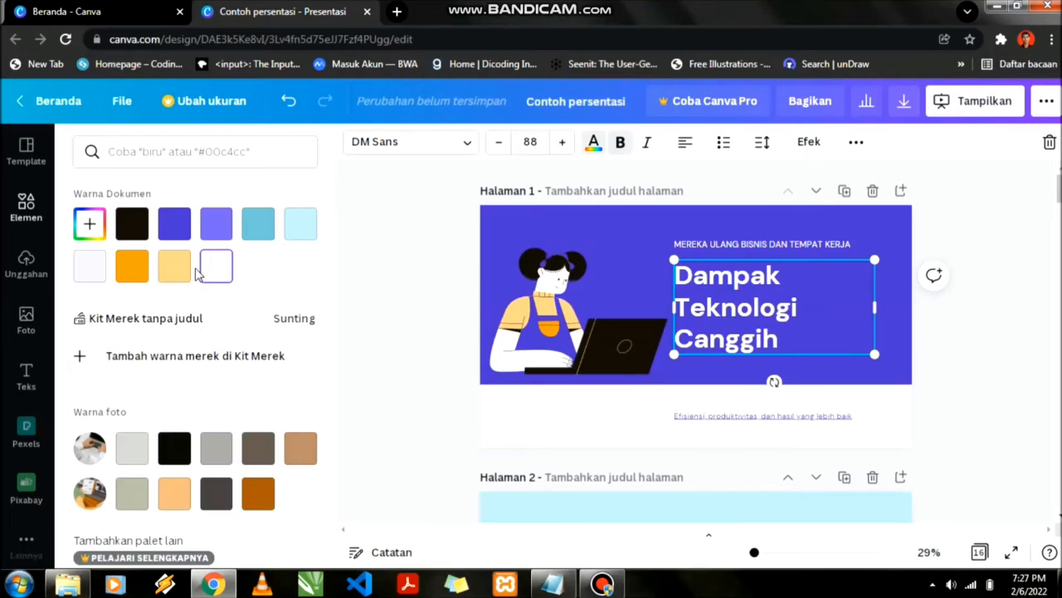
{"action": "left_click", "coordinate": [146, 272]}
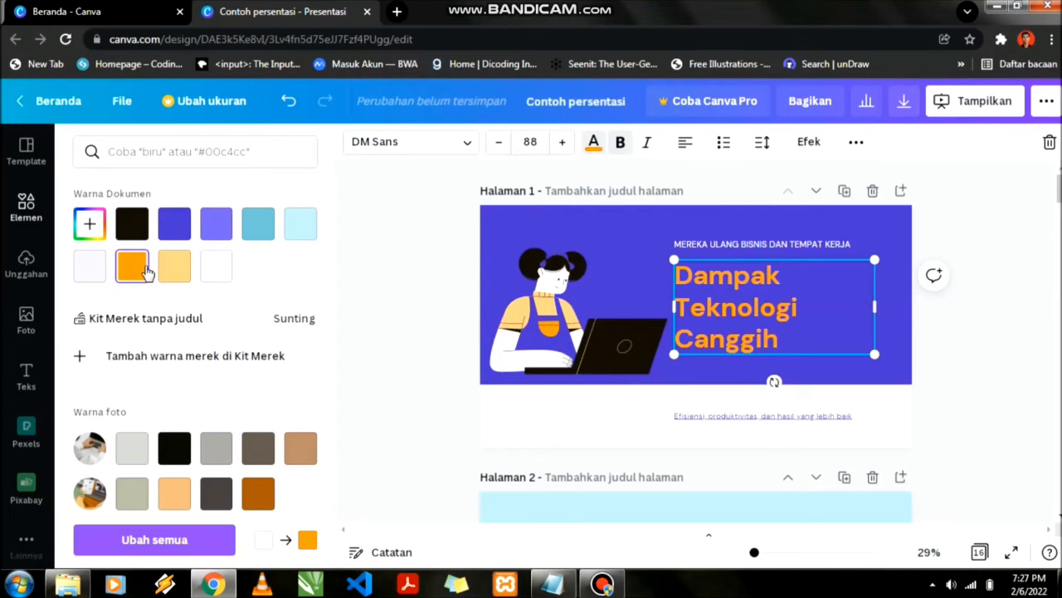
{"action": "left_click", "coordinate": [218, 267]}
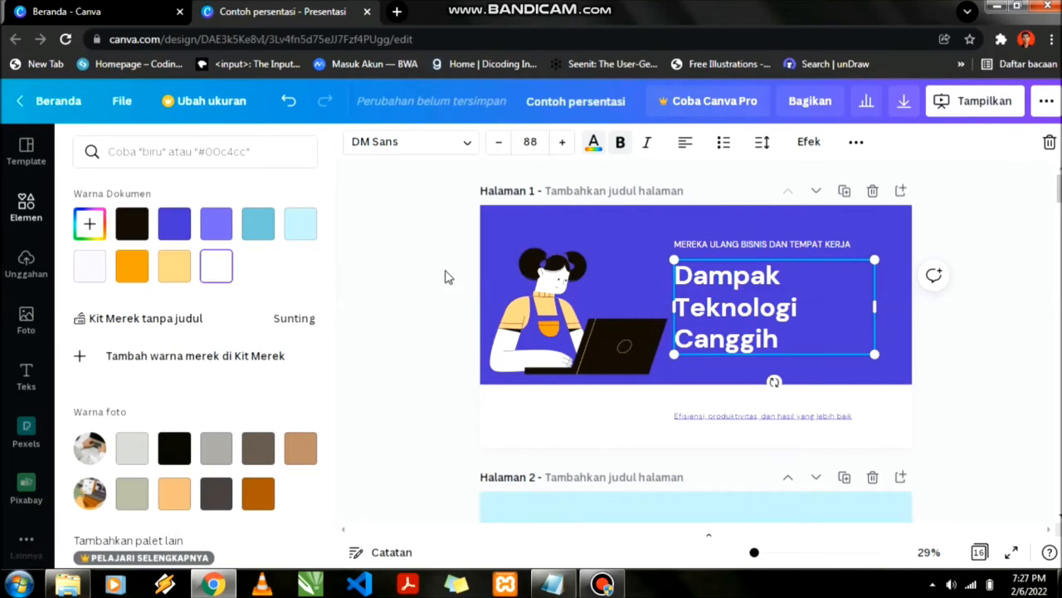
Deselect the page 1 title and download all 16 pages of the design as a Microsoft PowerPoint document
{"action": "left_click", "coordinate": [594, 141]}
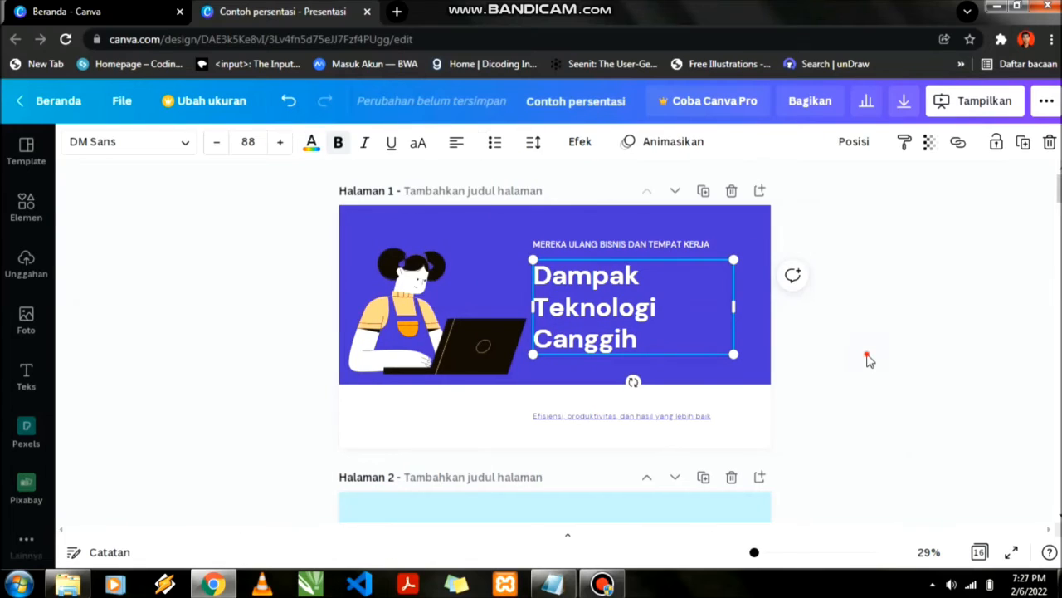
{"action": "left_click", "coordinate": [868, 359]}
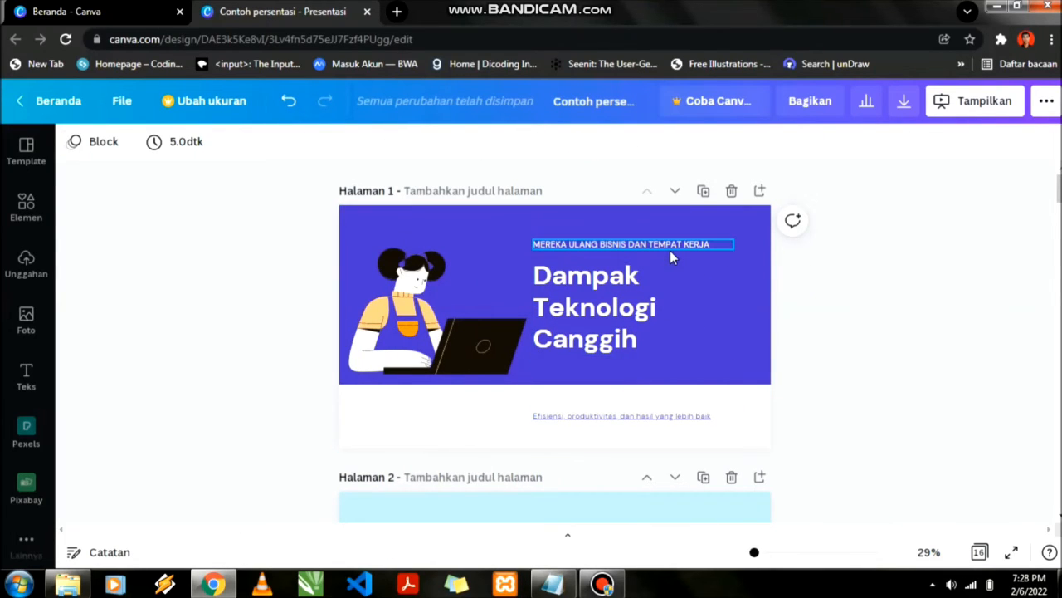
{"action": "left_click", "coordinate": [1047, 106]}
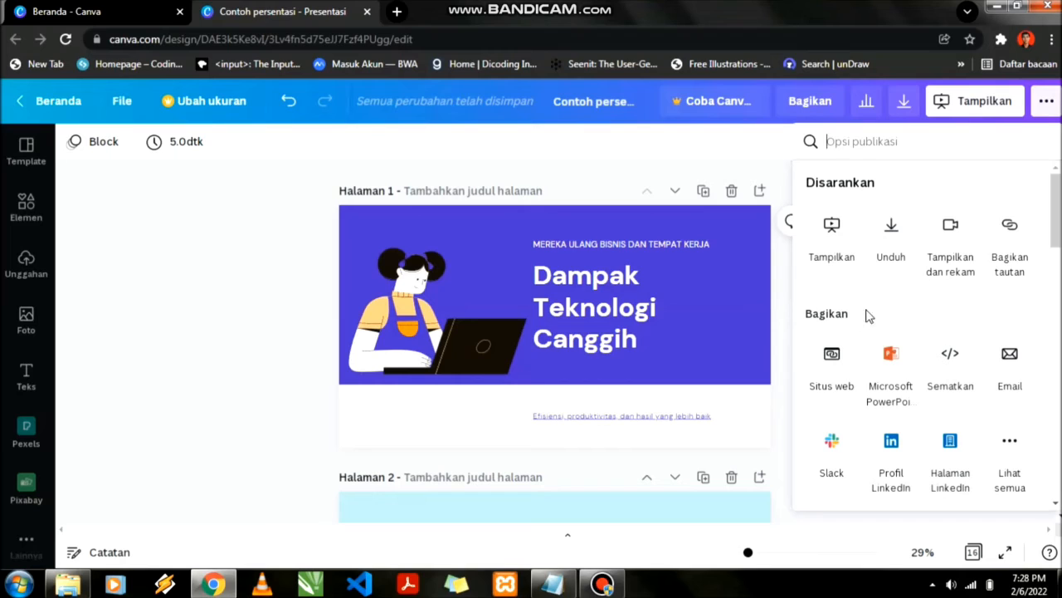
{"action": "left_click", "coordinate": [891, 357]}
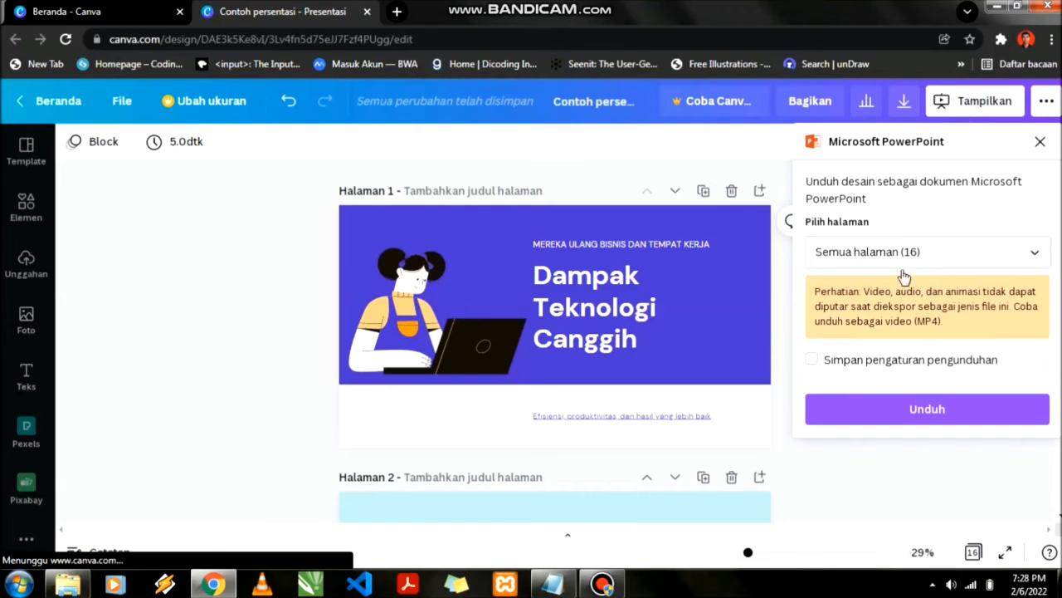
{"action": "left_click", "coordinate": [927, 411]}
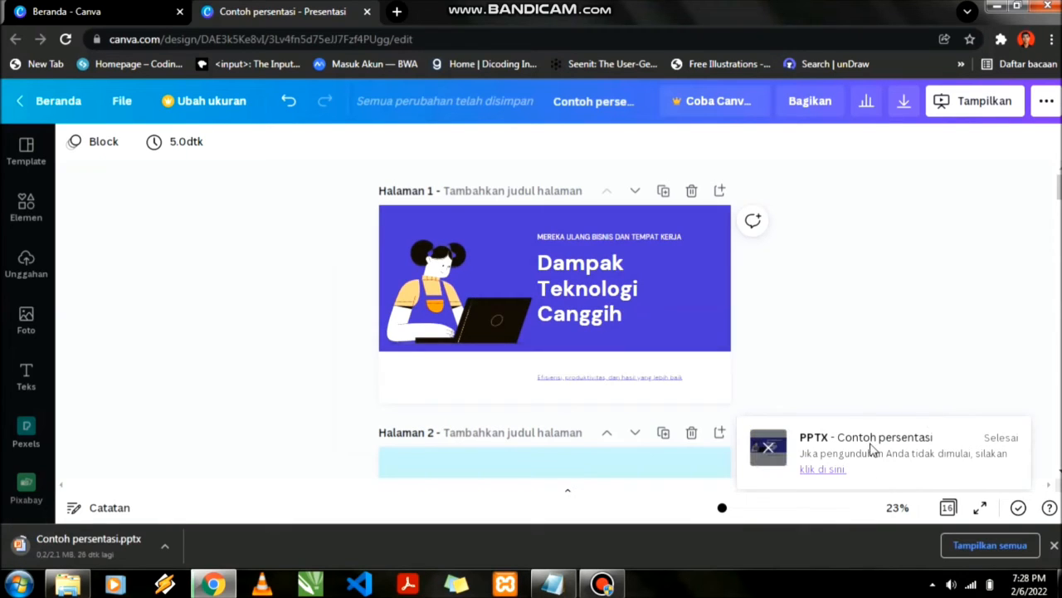
{"action": "left_click", "coordinate": [771, 449]}
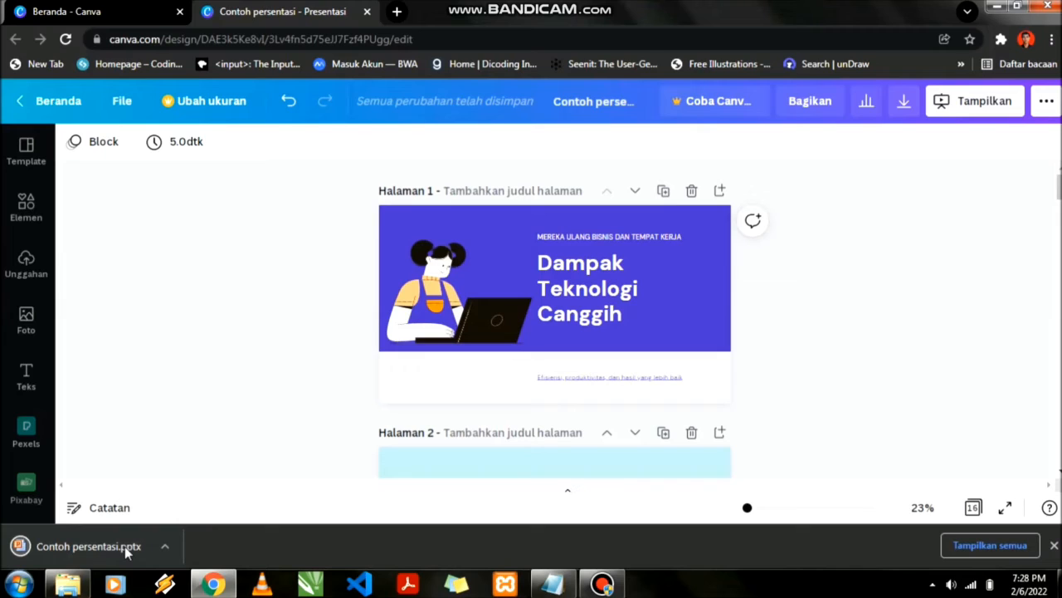
Open the downloaded file "Contoh persentasi.pptx"
{"action": "left_click", "coordinate": [169, 546]}
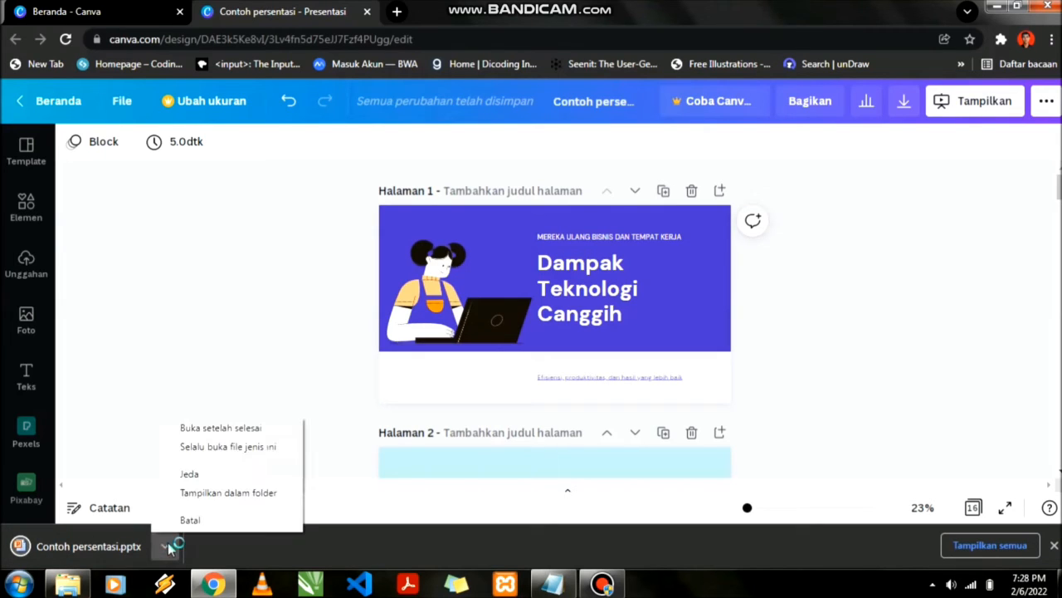
{"action": "left_click", "coordinate": [168, 547]}
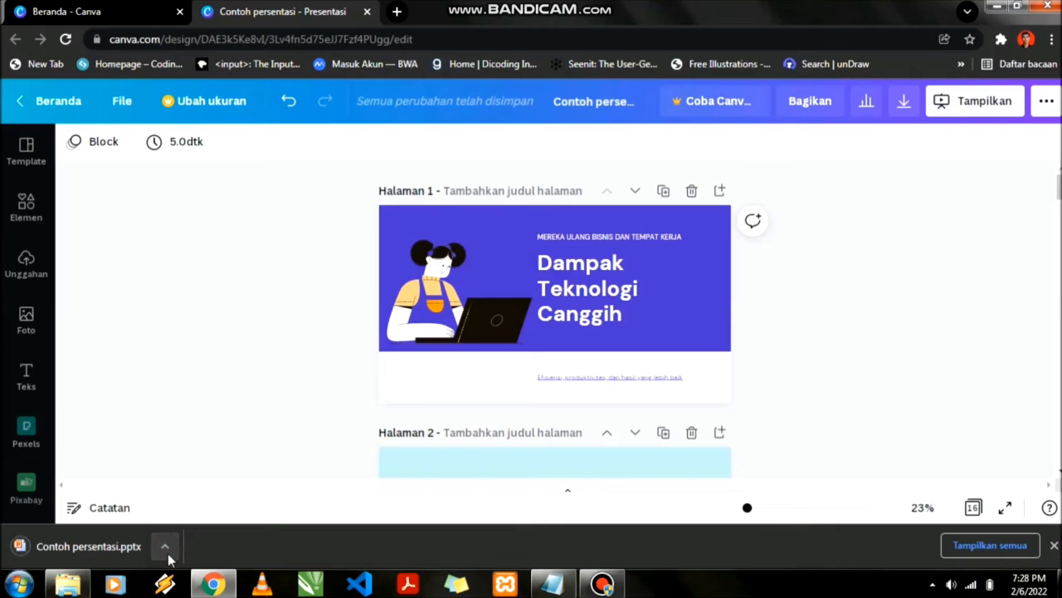
{"action": "left_click", "coordinate": [166, 546]}
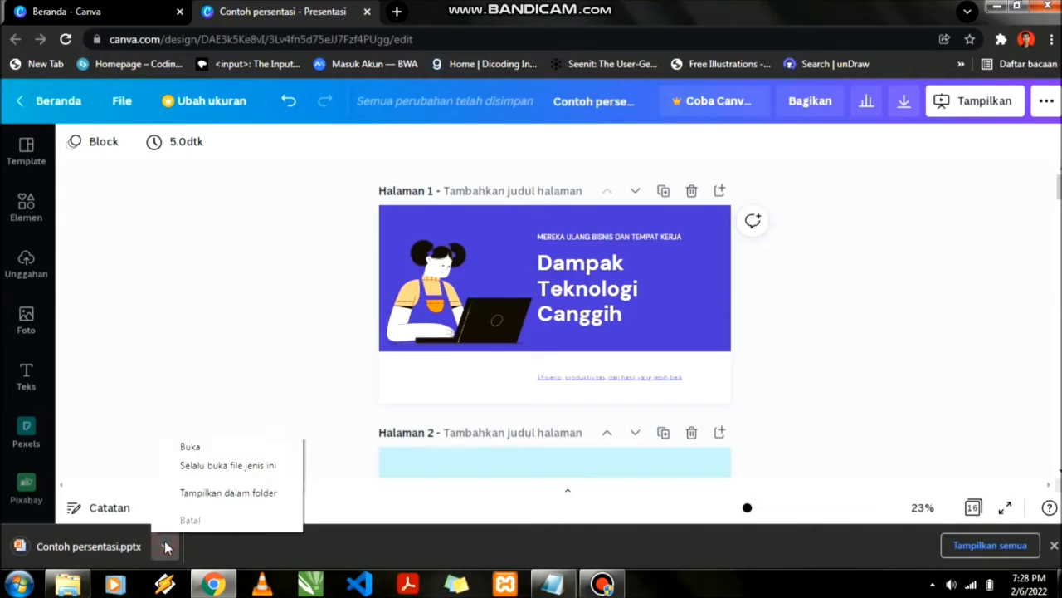
{"action": "left_click", "coordinate": [214, 448]}
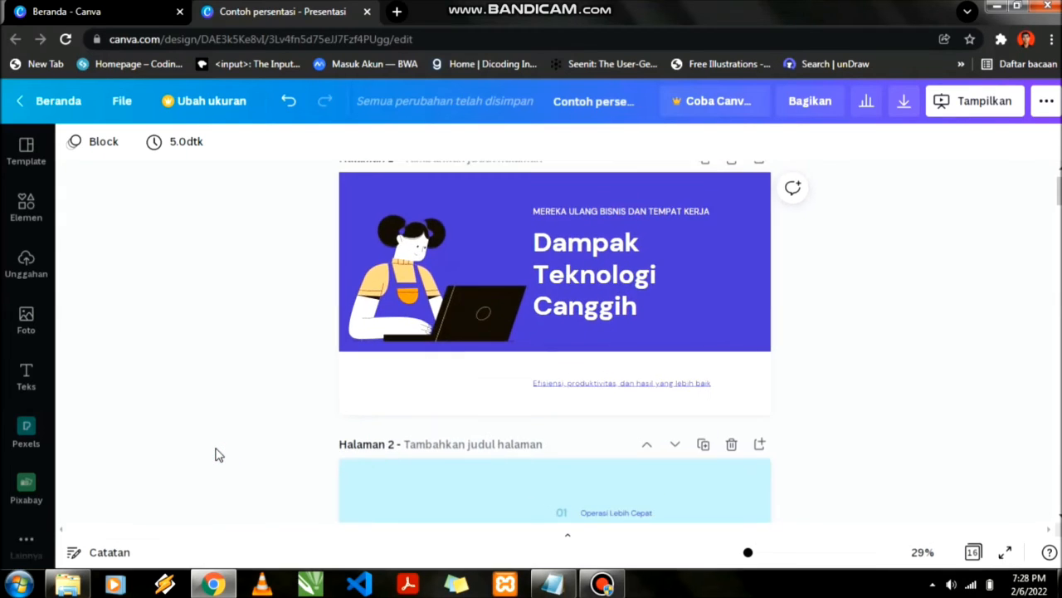